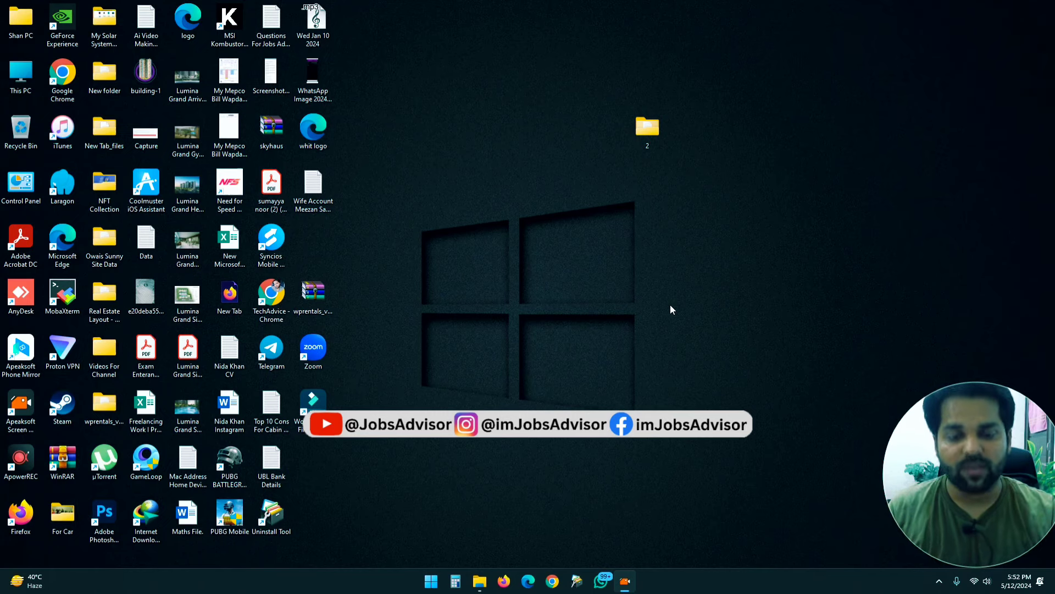
- Open folder 2 and view the sample resume picture 1 in Picture Manager
left_click(479, 581)
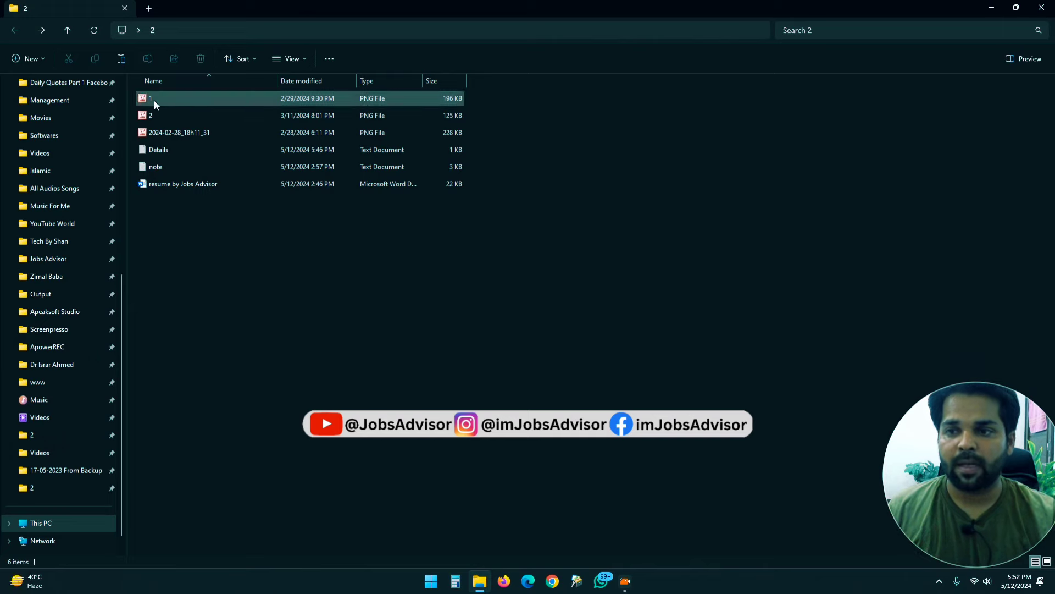
double_click(154, 100)
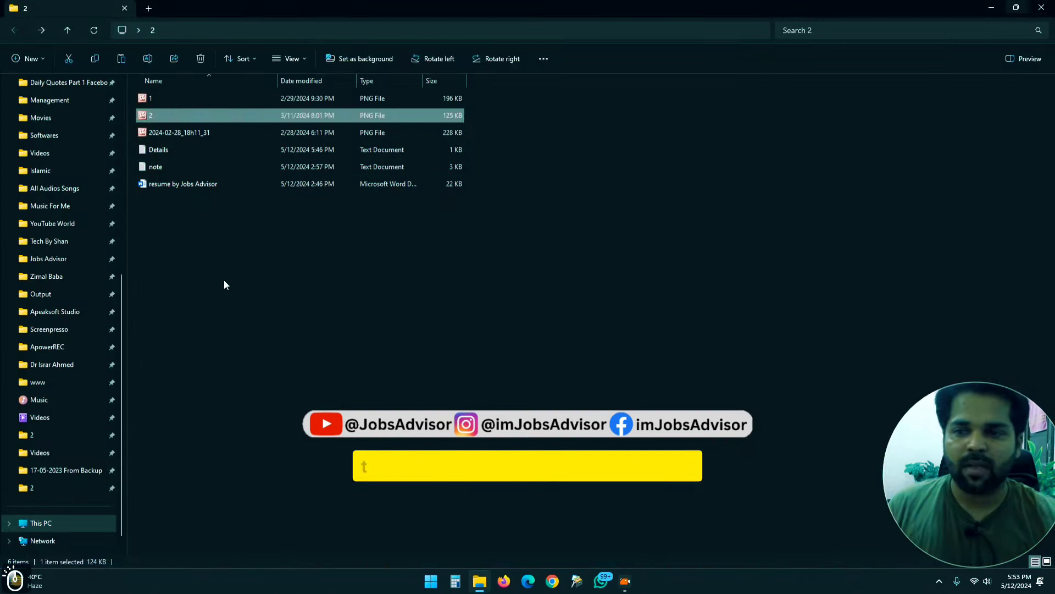
- Open 'resume by Jobs Advisor' from folder 2 in Word, locating Word through Start search
left_click(187, 186)
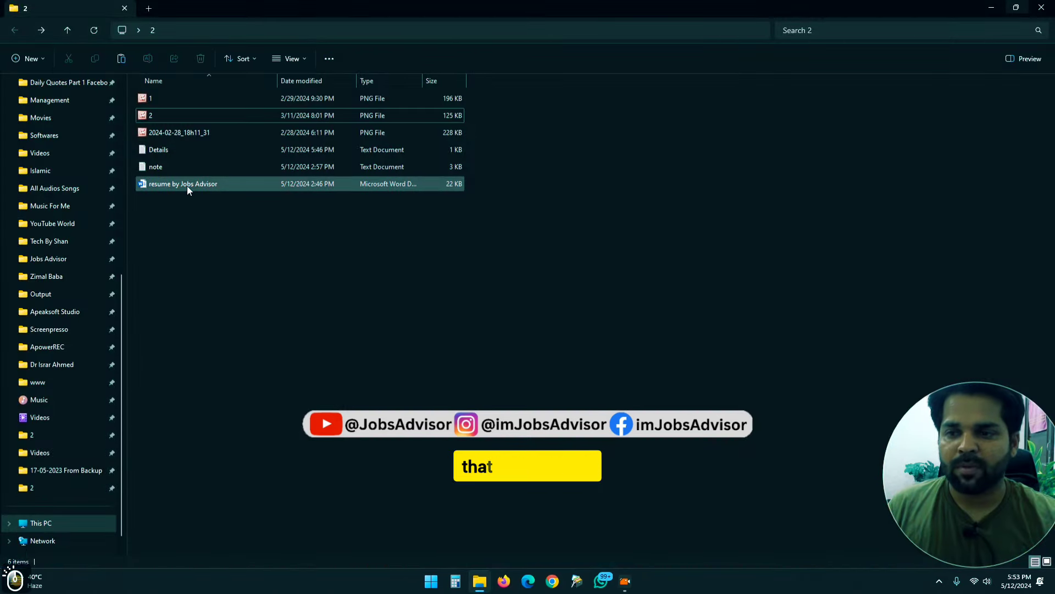
double_click(187, 186)
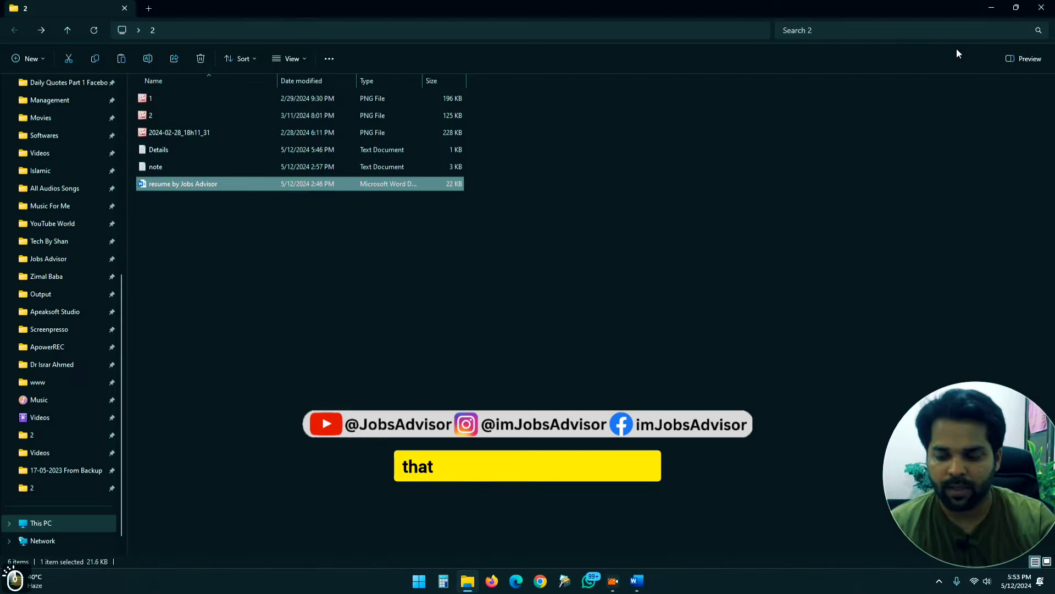
key("super")
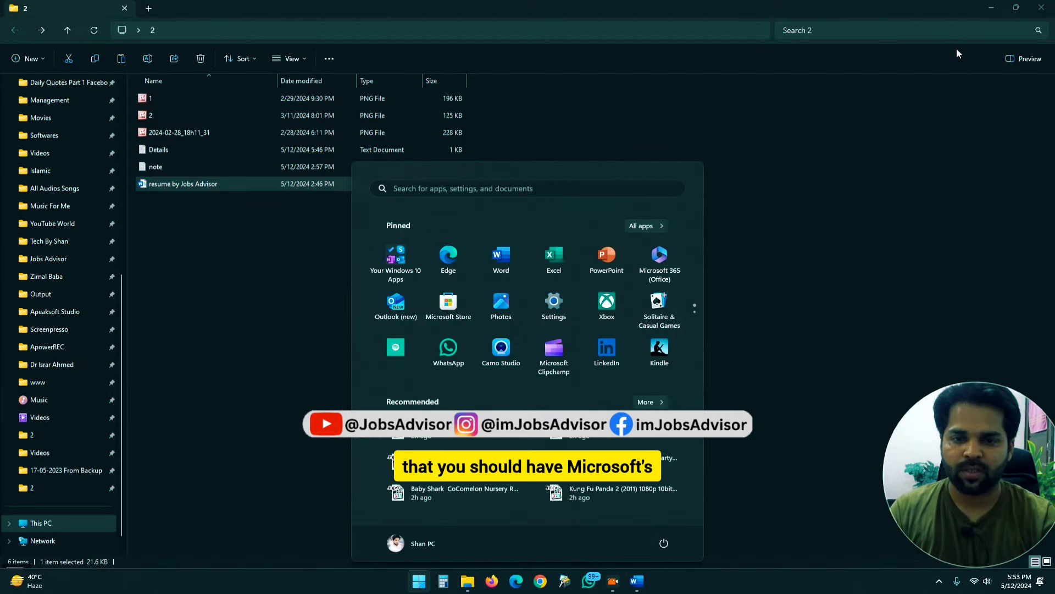
type("mic")
key("BackSpace")
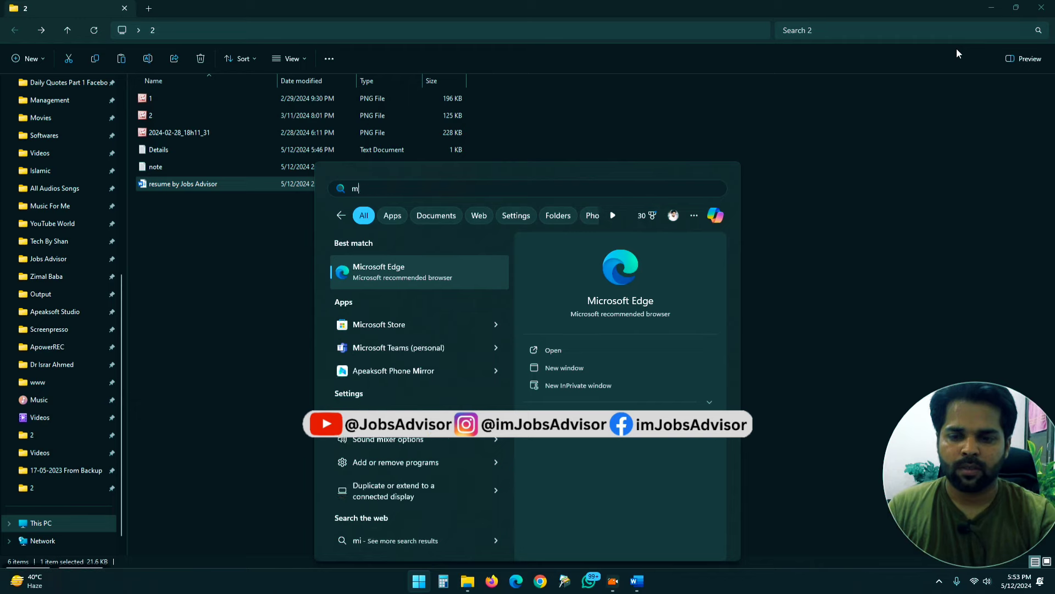
key("BackSpace")
key("BackSpace")
type("word")
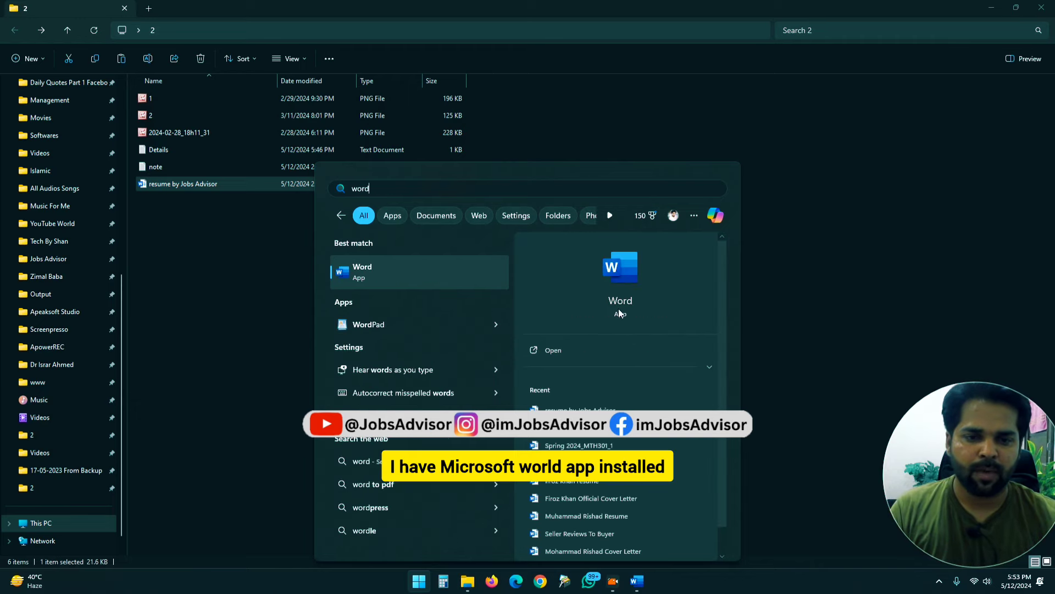
left_click(831, 265)
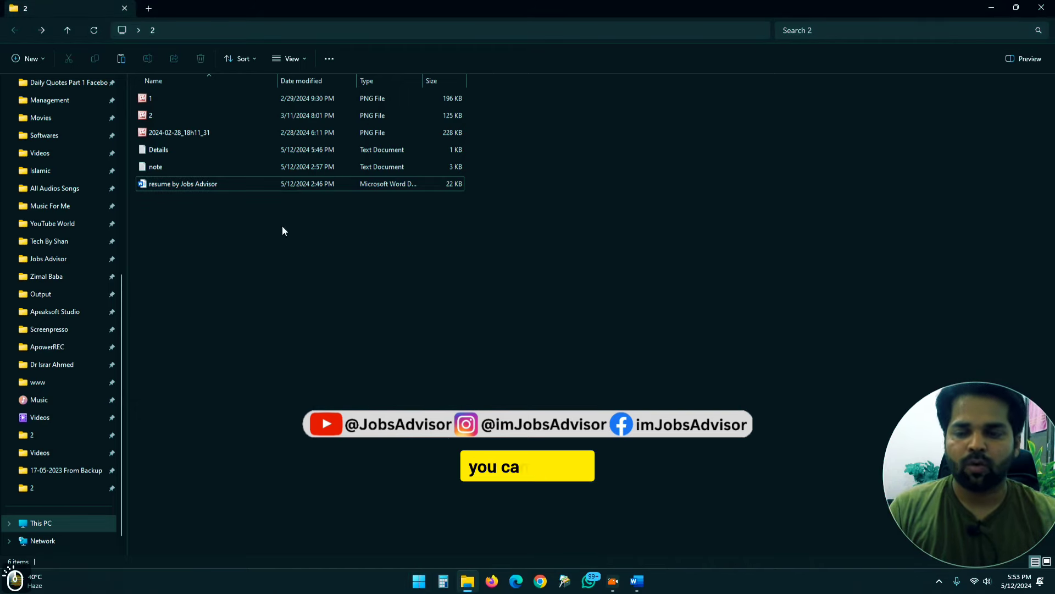
key("Return")
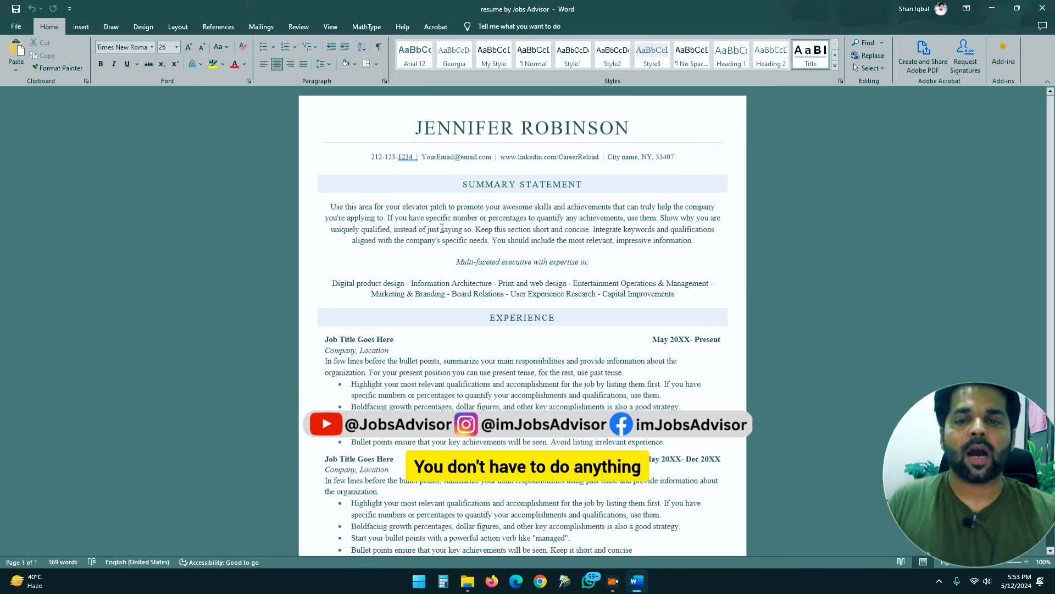
double_click(378, 157)
double_click(438, 158)
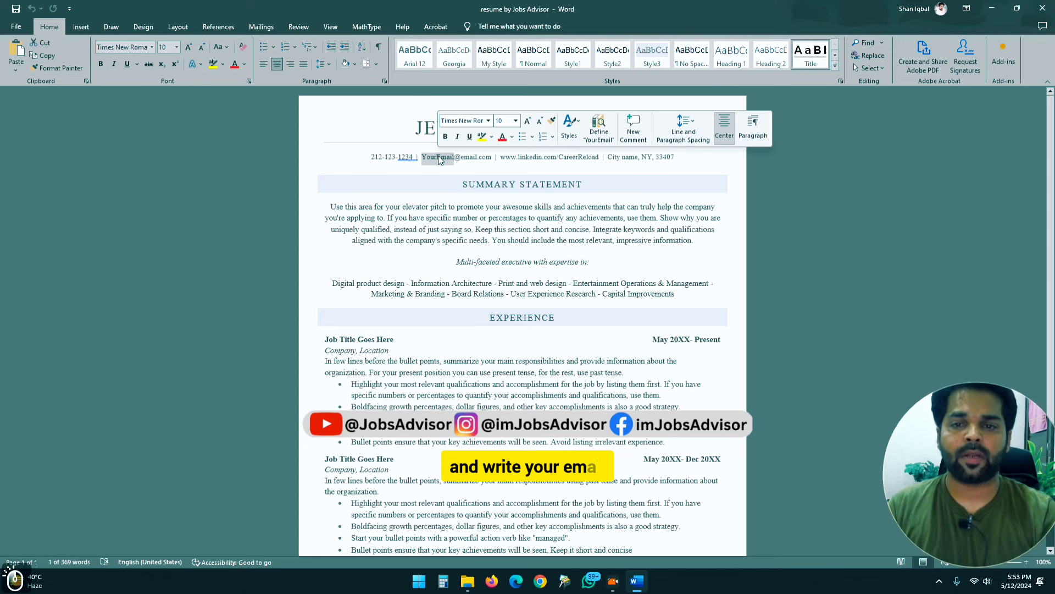
type("s")
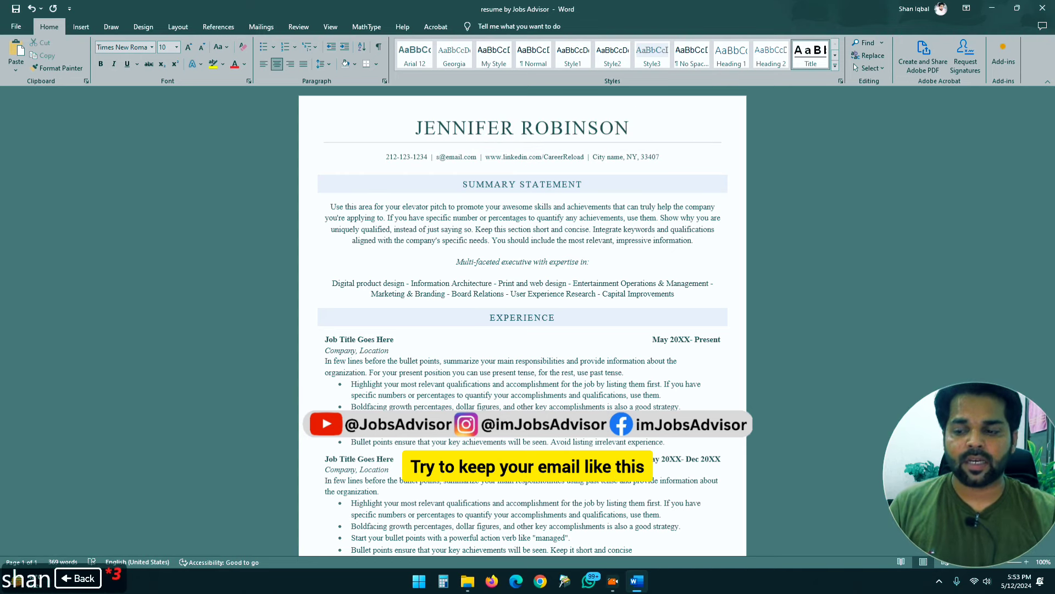
key("BackSpace")
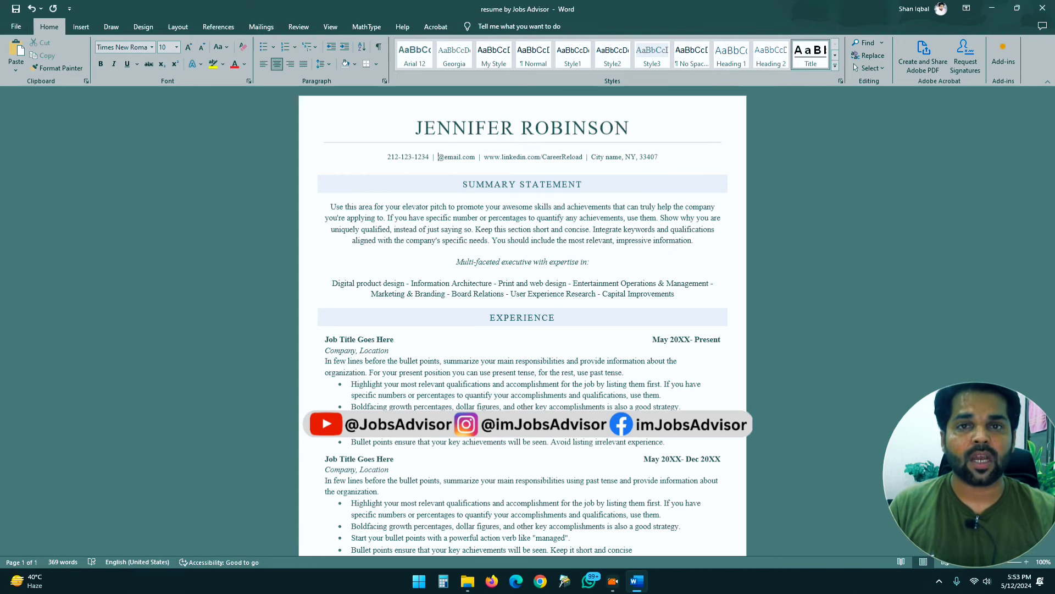
type("shan.iq")
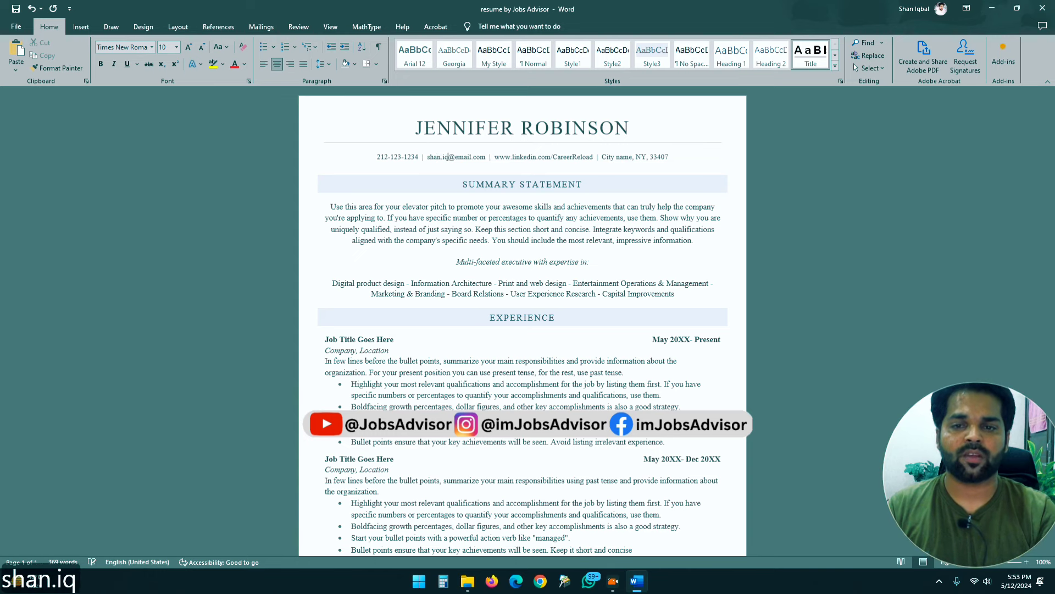
type("bal")
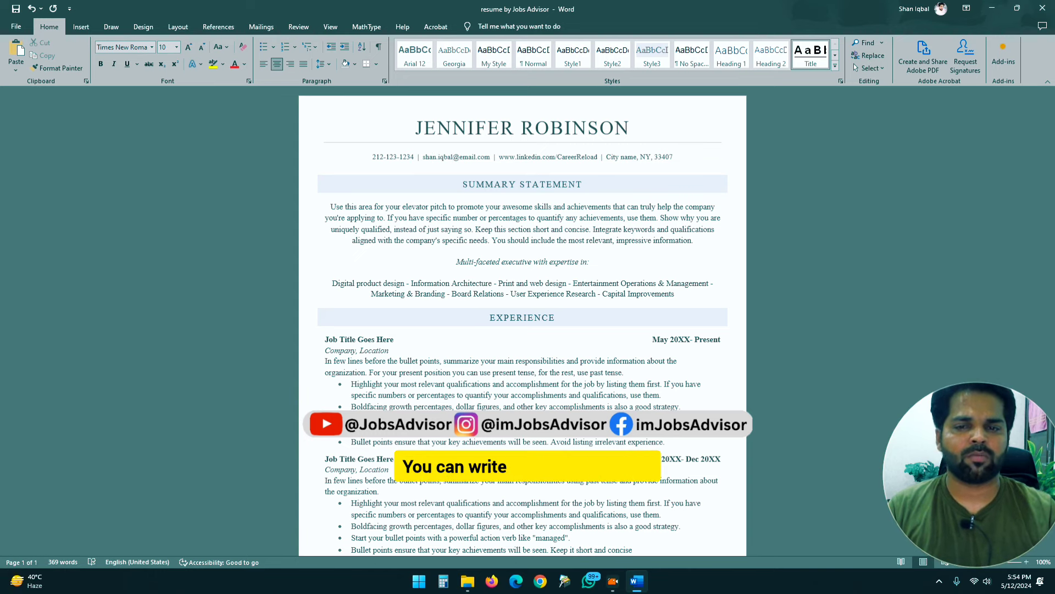
type("154")
key("BackSpace")
key("BackSpace")
key("BackSpace")
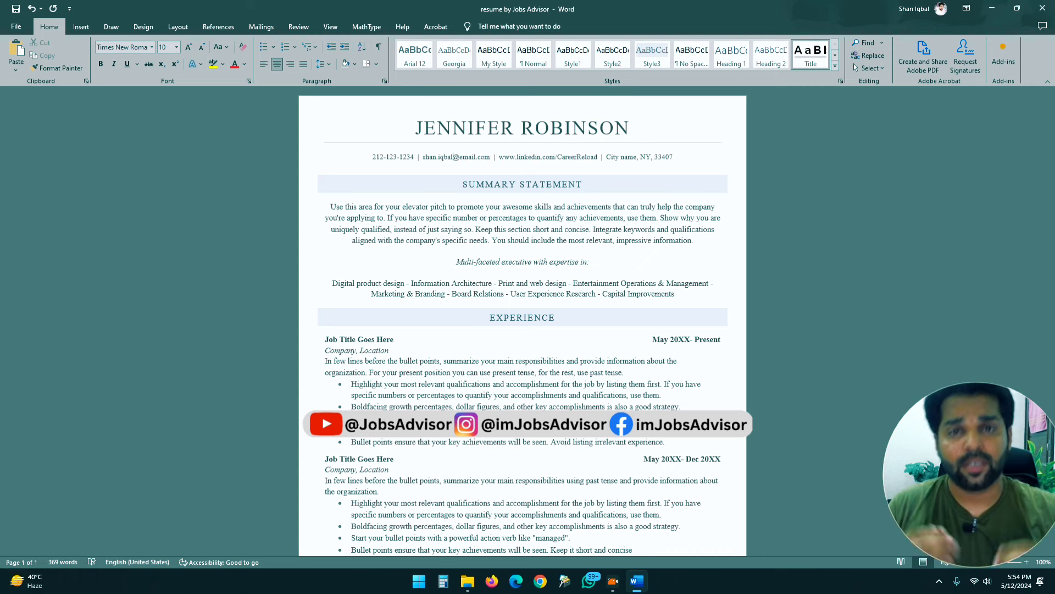
- Select the CareerReload link text and the summary paragraph, then deselect them
right_click(567, 160)
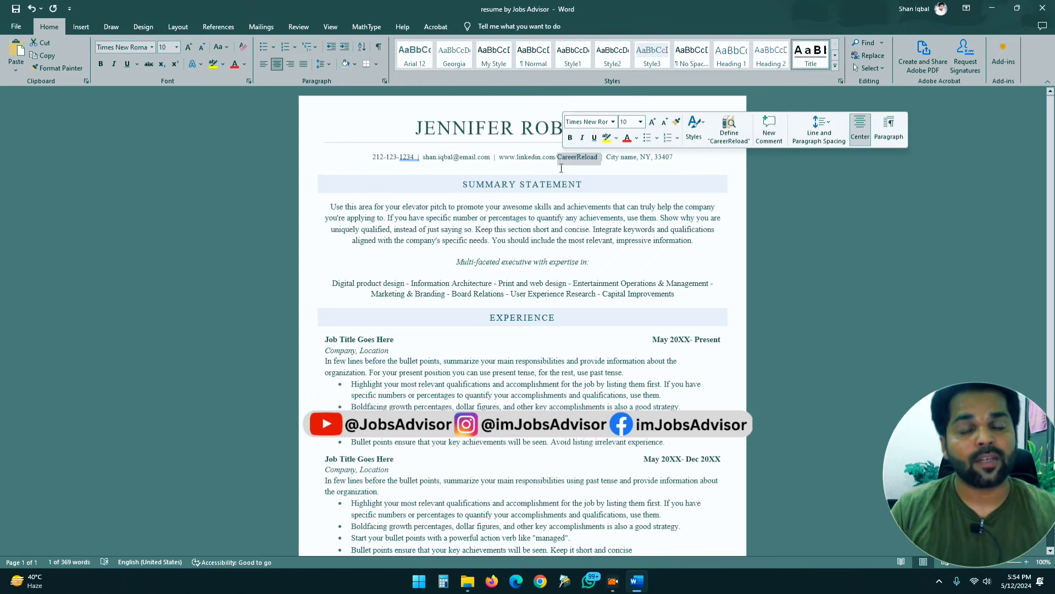
left_click(610, 160)
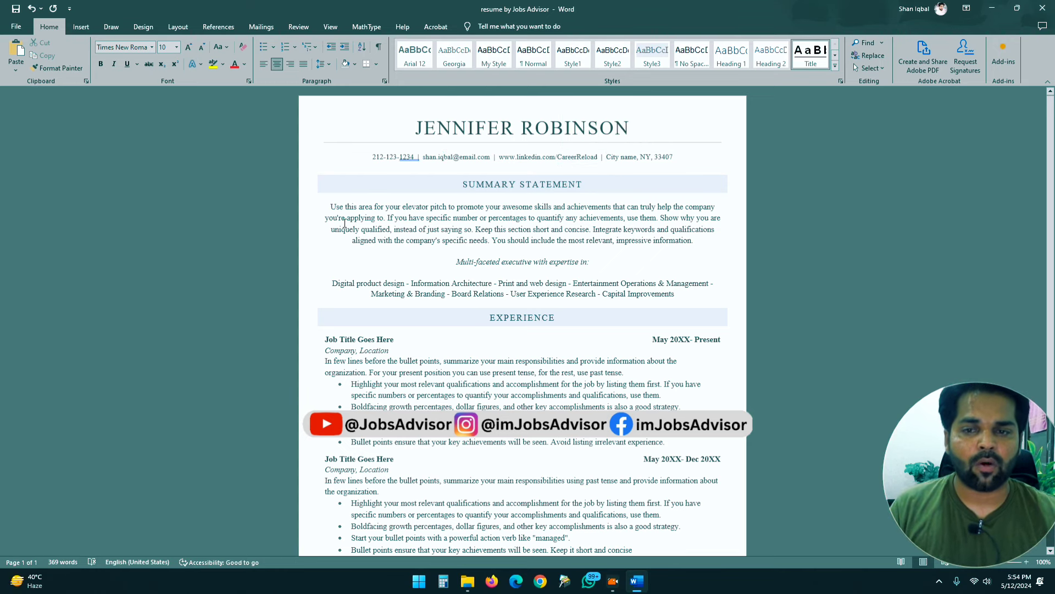
mouse_move(332, 208)
left_mouse_down()
mouse_move(659, 253)
mouse_move(700, 245)
left_mouse_up()
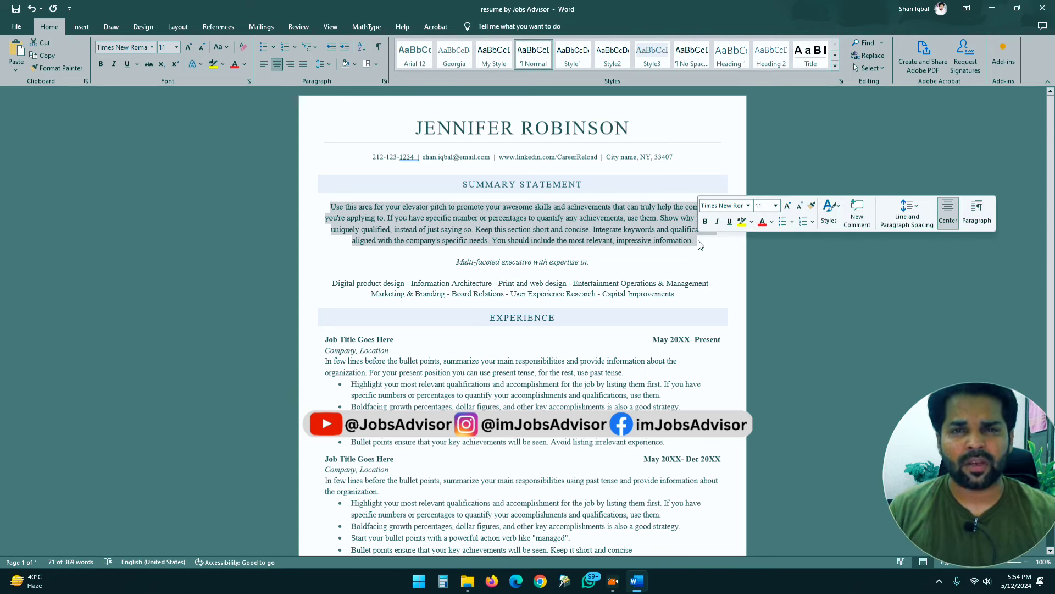
left_click(481, 208)
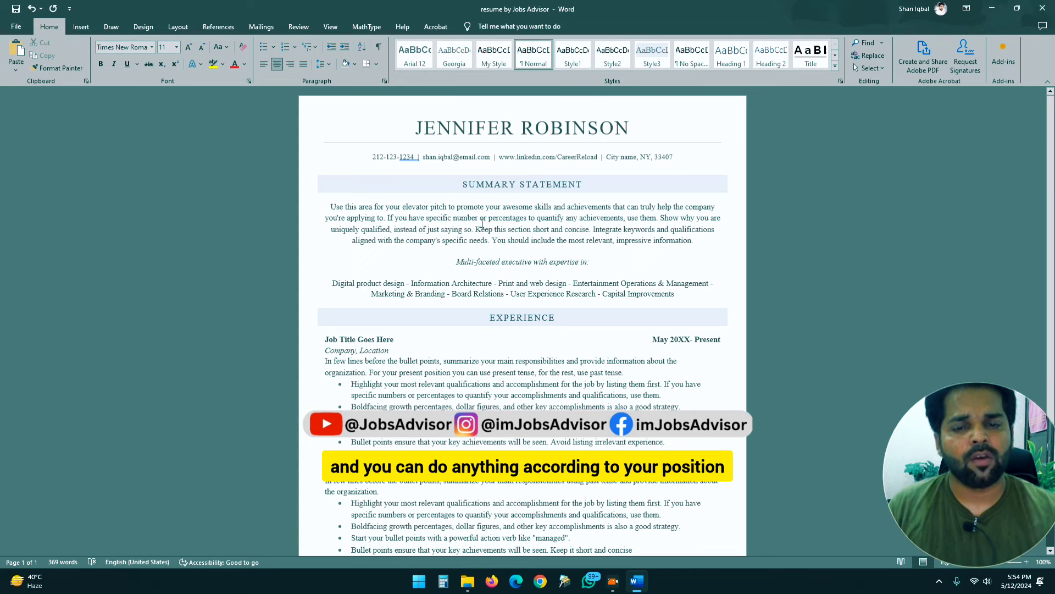
- Replace the JENNIFER ROBINSON heading with the user's full name, surname capitalised
triple_click(512, 127)
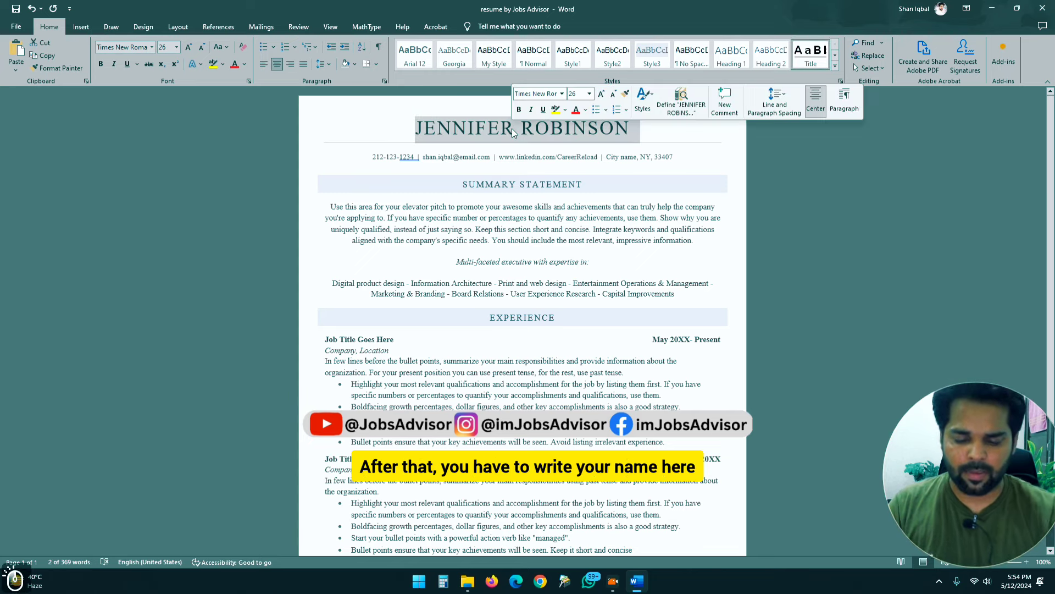
type("shan iqbal")
key("BackSpace")
key("BackSpace")
key("BackSpace")
key("BackSpace")
key("BackSpace")
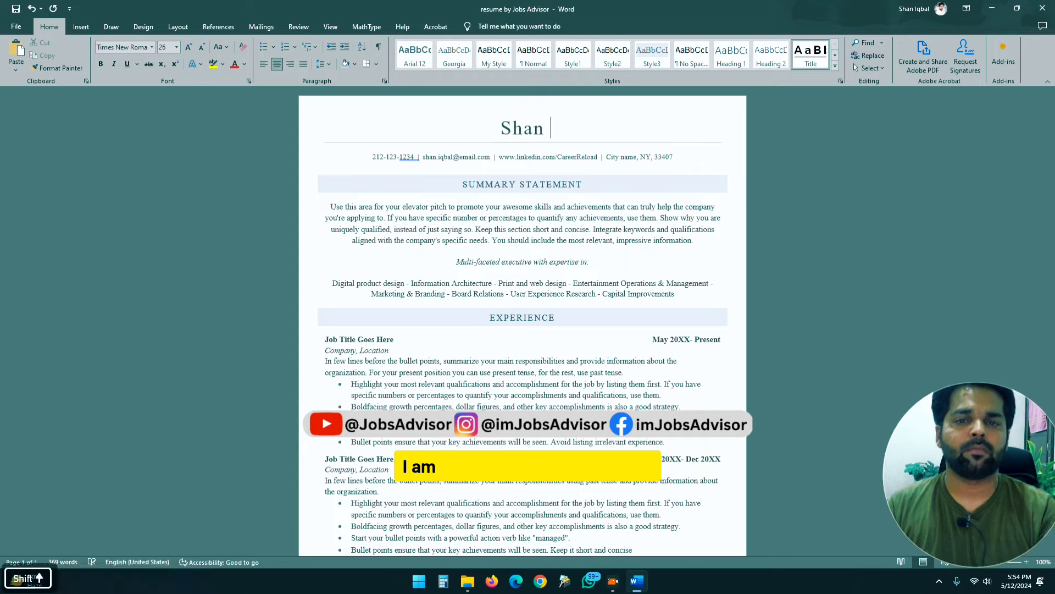
type("Iqbal")
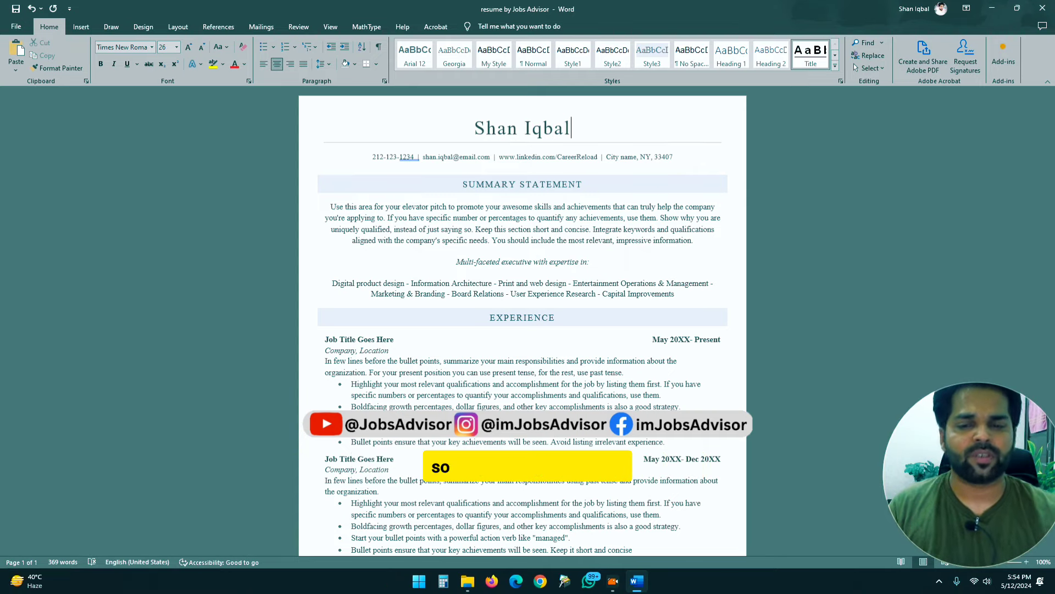
- Look over the Job Title Goes Here entries, then open another sample resume picture
scroll(522, 329, "down", 3)
left_click(357, 260)
scroll(357, 260, "down", 2)
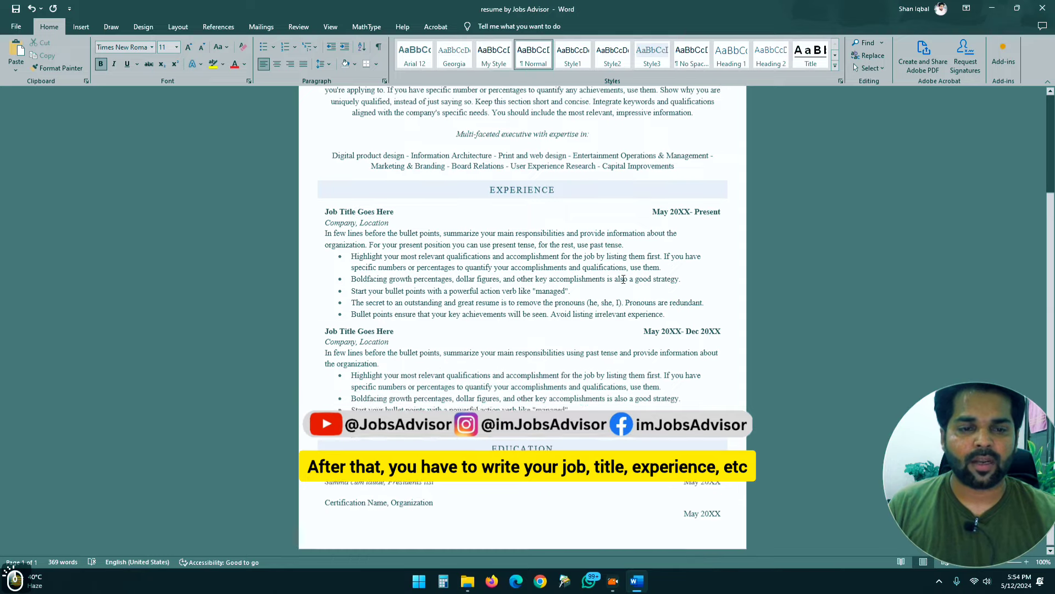
scroll(425, 240, "up", 5)
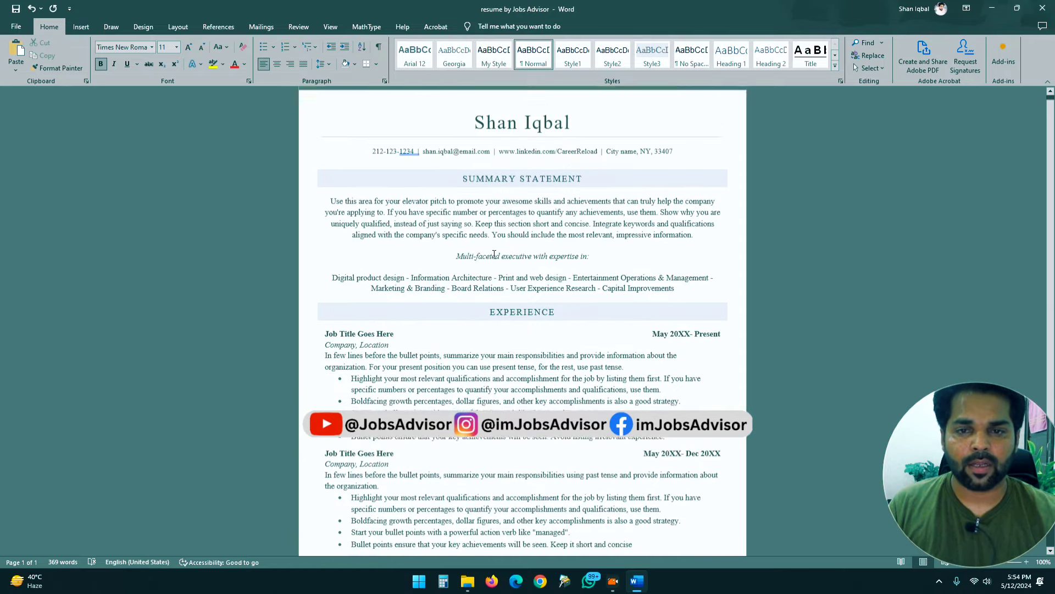
scroll(439, 253, "down", 4)
scroll(468, 275, "down", 1)
scroll(499, 301, "up", 4)
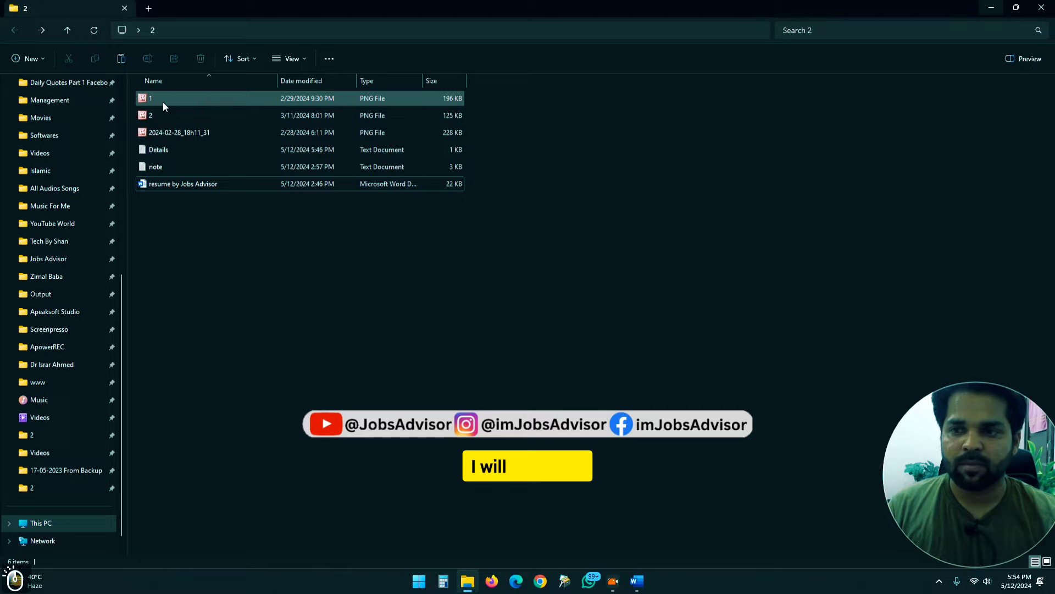
double_click(163, 101)
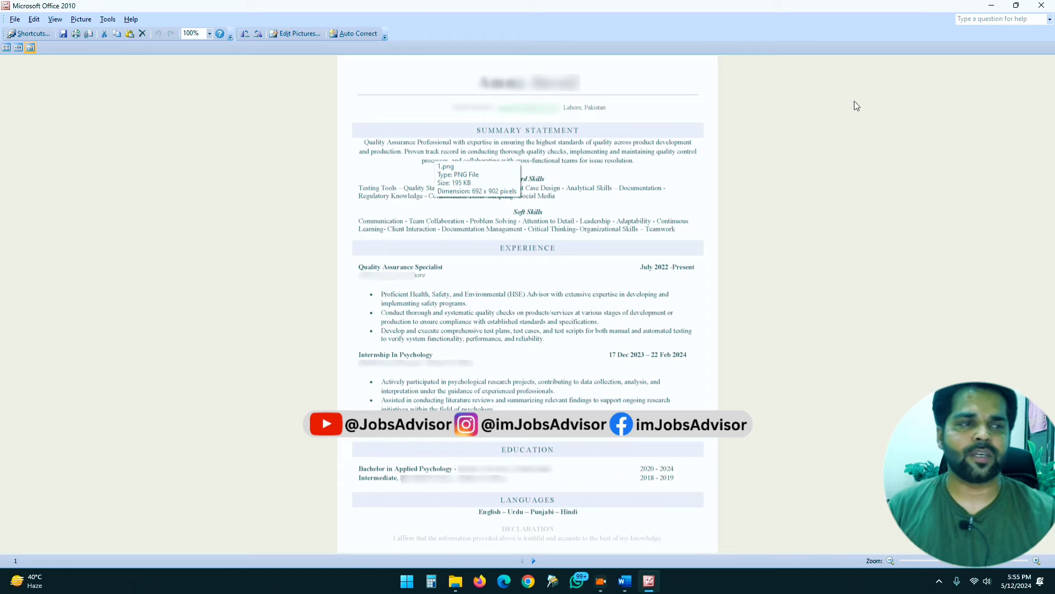
left_click(1041, 6)
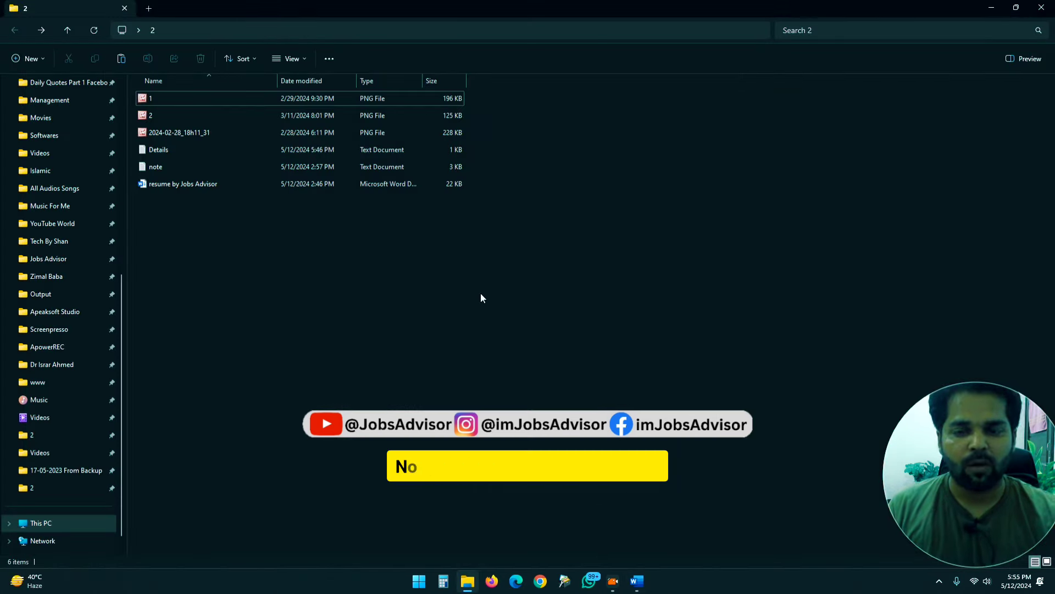
double_click(159, 115)
scroll(543, 219, "up", 2)
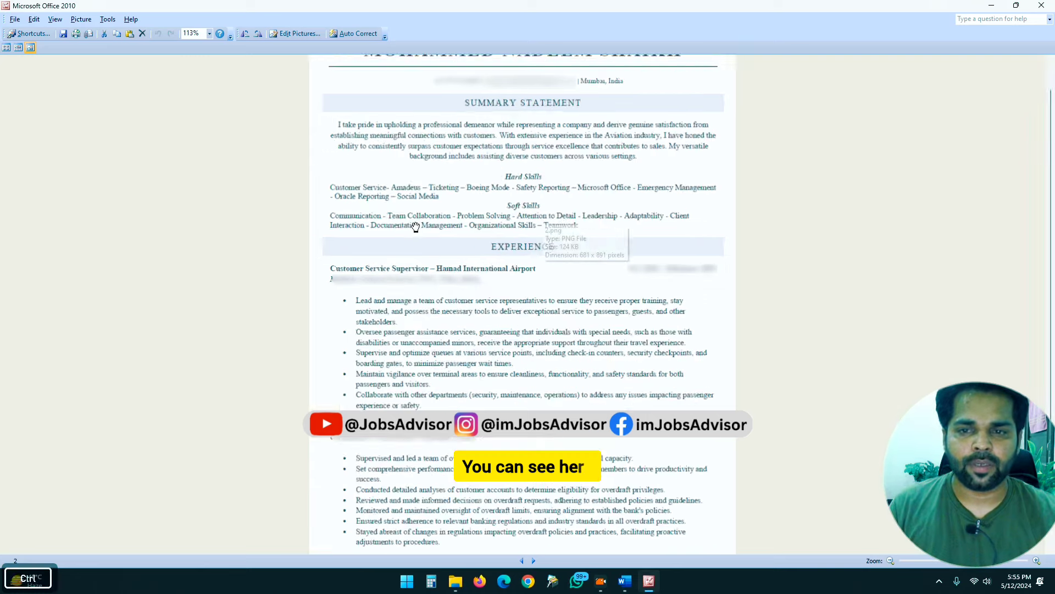
scroll(414, 226, "up", 2)
scroll(349, 277, "up", 1)
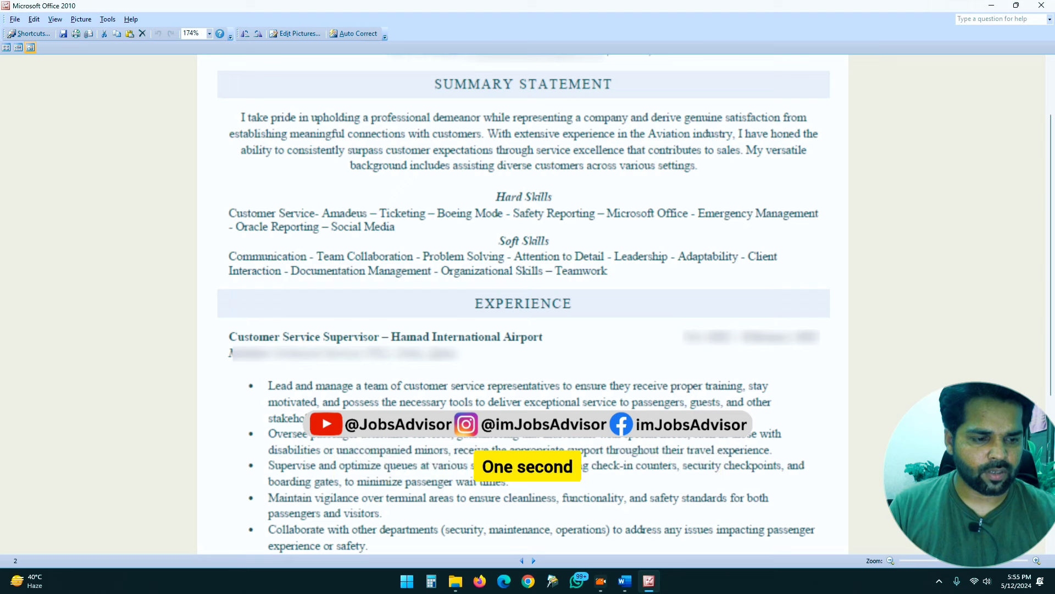
left_click(8, 568)
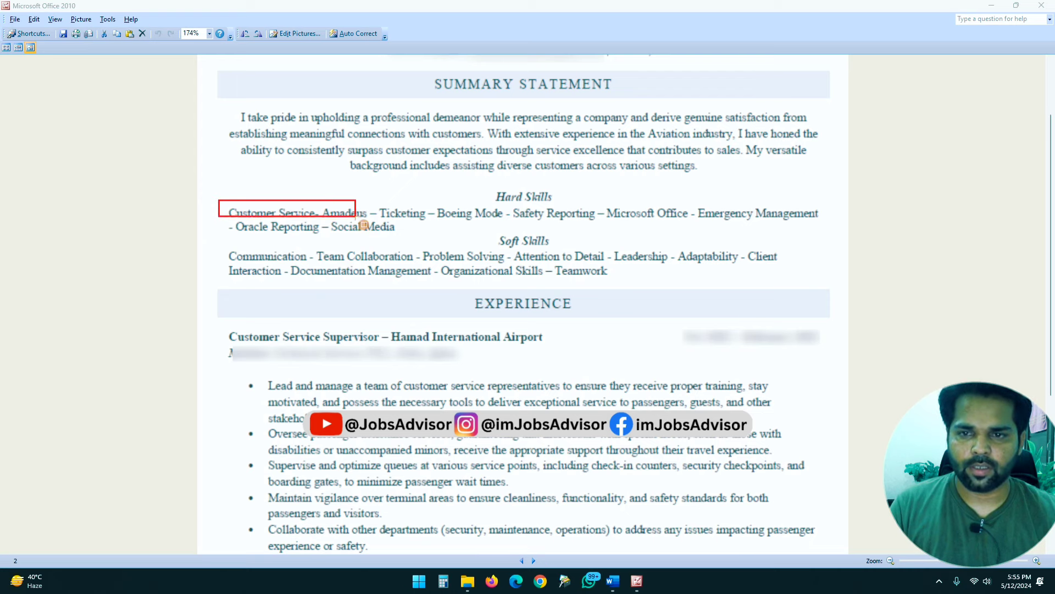
left_click_drag(363, 225, 329, 211)
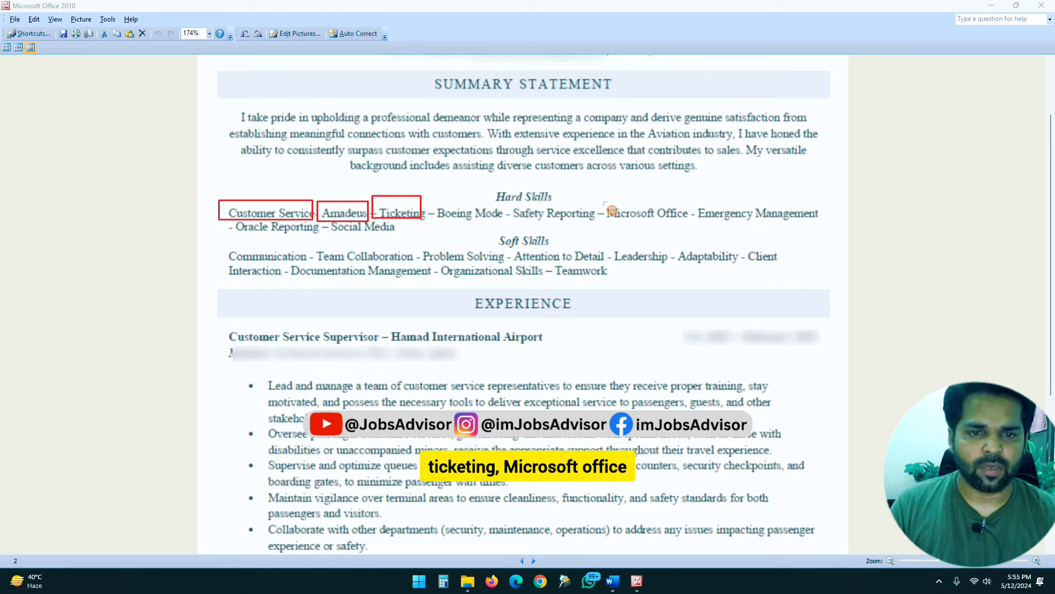
left_click_drag(604, 202, 690, 222)
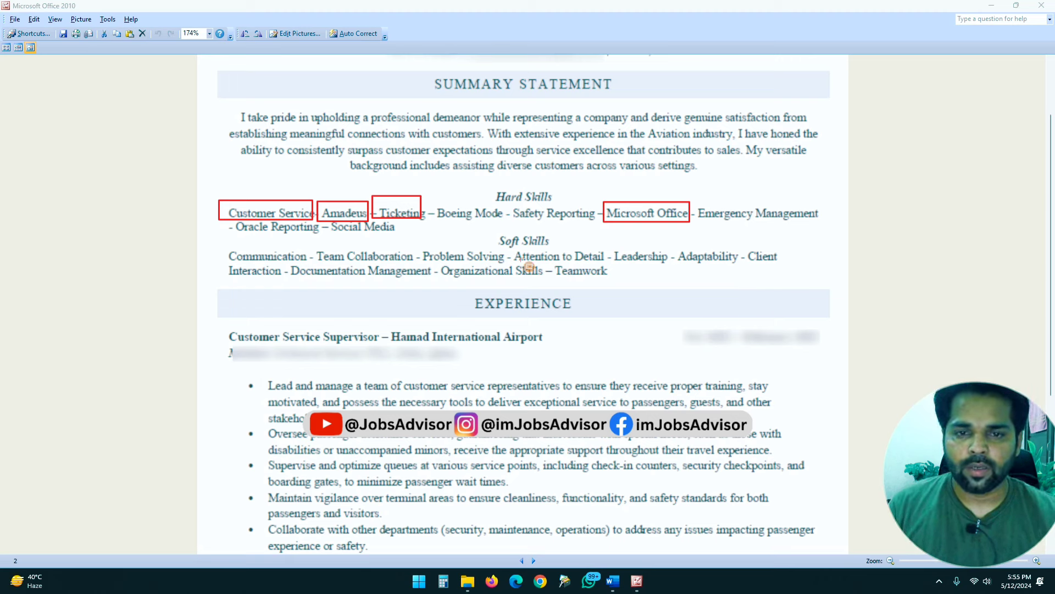
left_click_drag(550, 250, 553, 250)
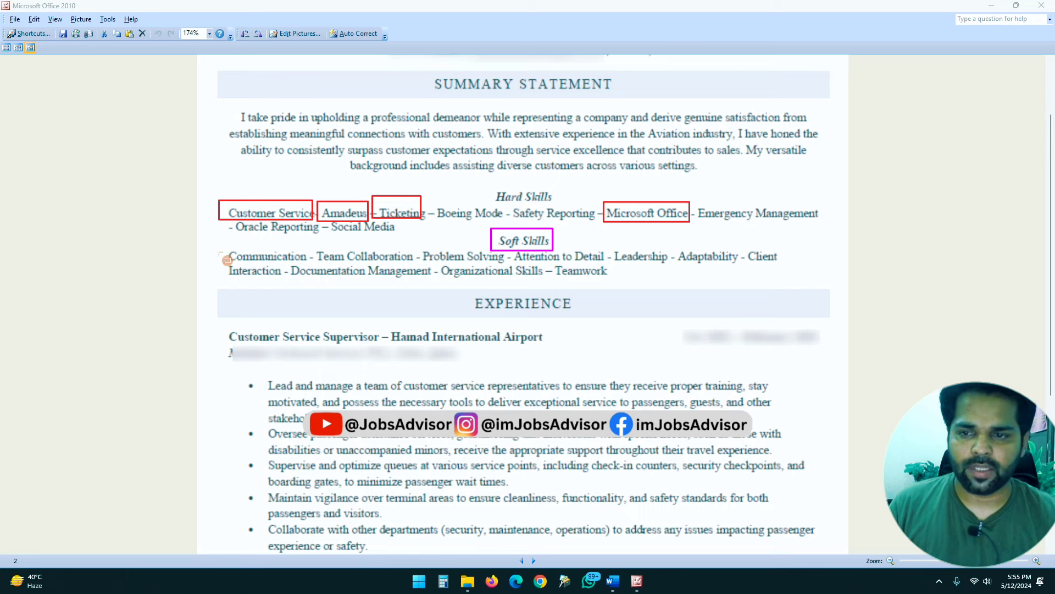
left_click_drag(227, 260, 309, 263)
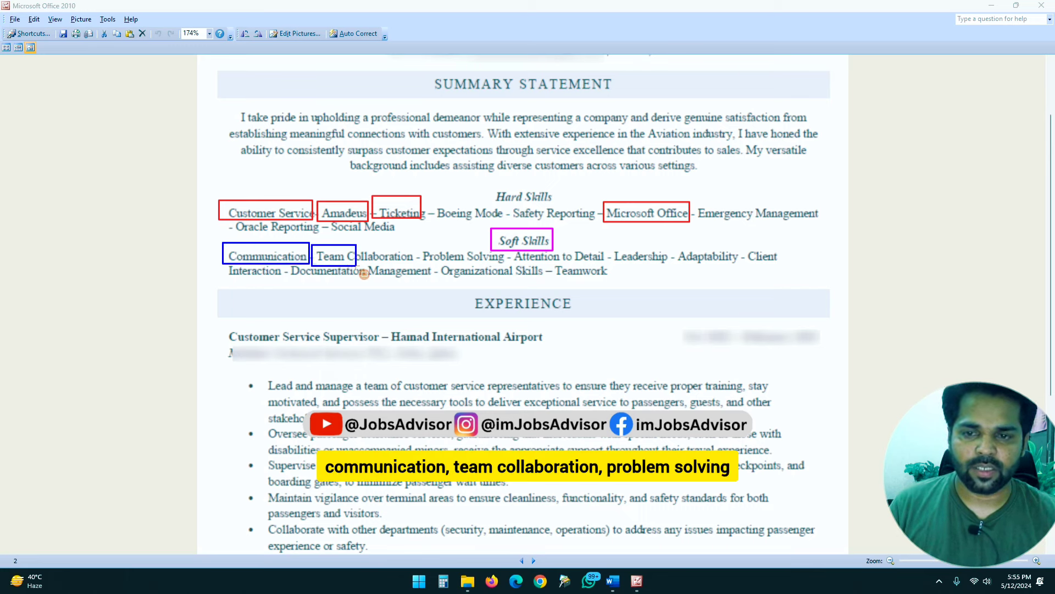
left_click_drag(424, 238, 476, 254)
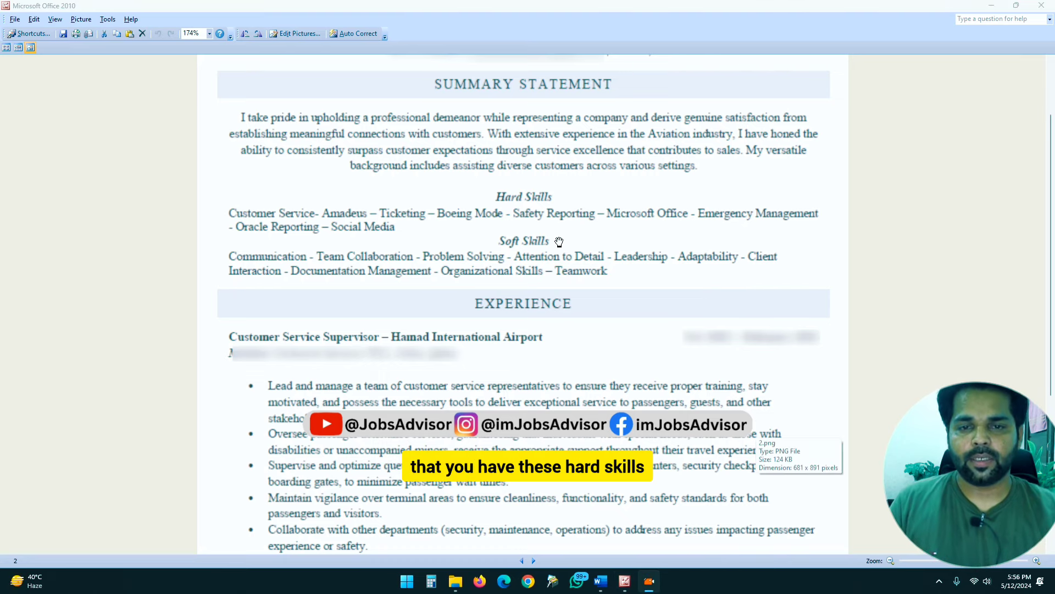
- Scroll the resume image down to the Customer Service Supervisor and Assistant Manager experience entries
scroll(527, 264, "down", 2)
scroll(509, 317, "down", 1)
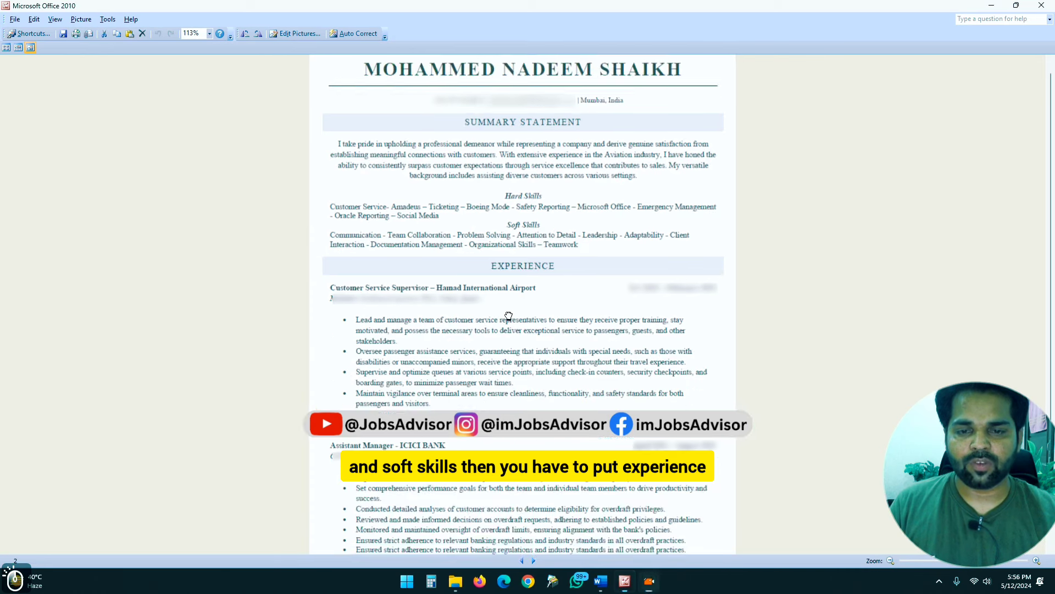
scroll(509, 317, "down", 1)
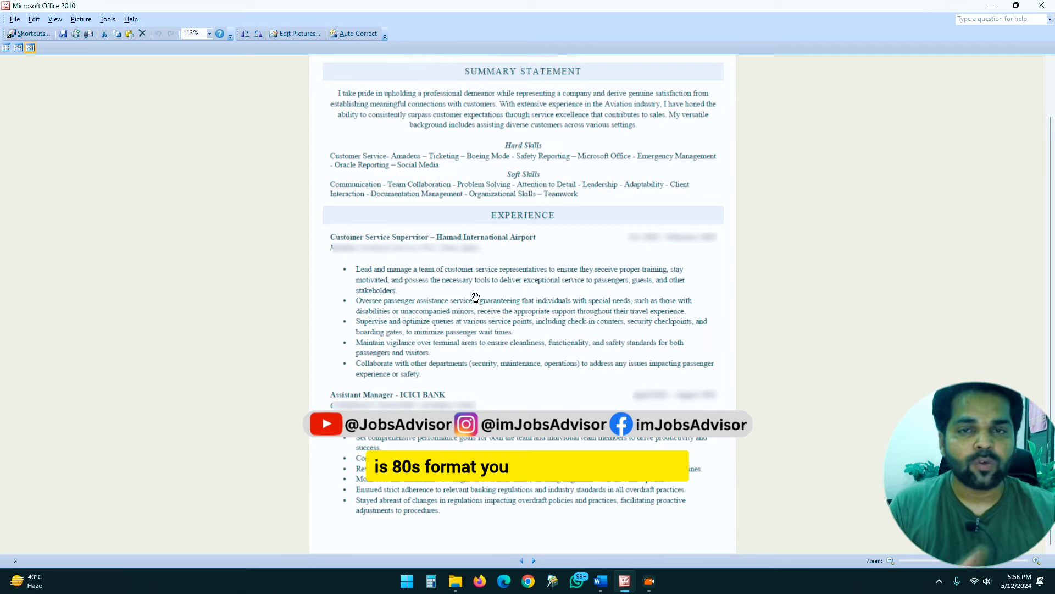
- Close the second resume image, preview 1.png, then close it to return to Word
left_click(1041, 5)
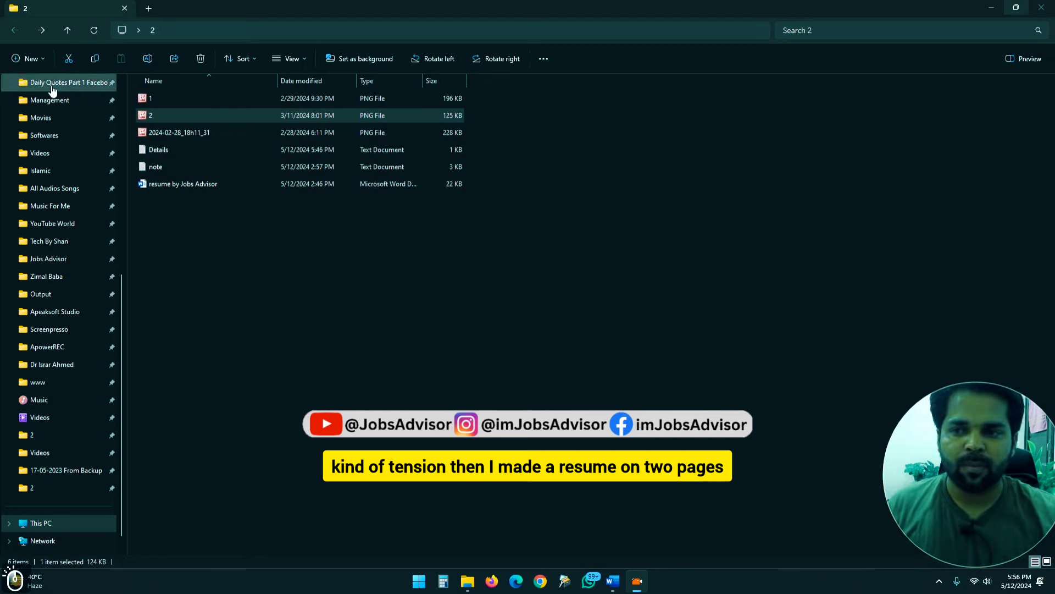
double_click(165, 98)
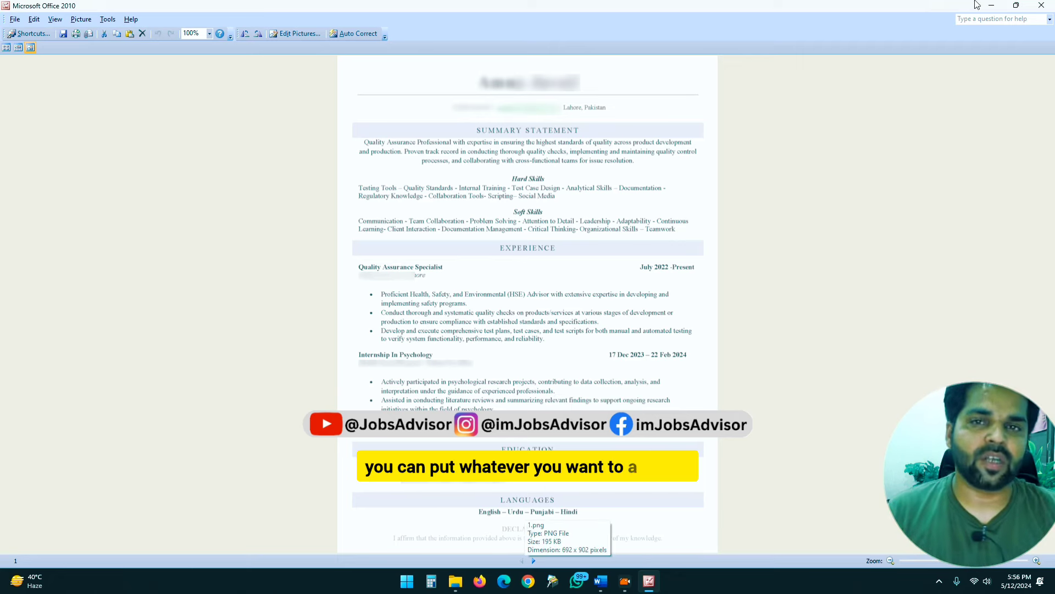
key("alt+F4")
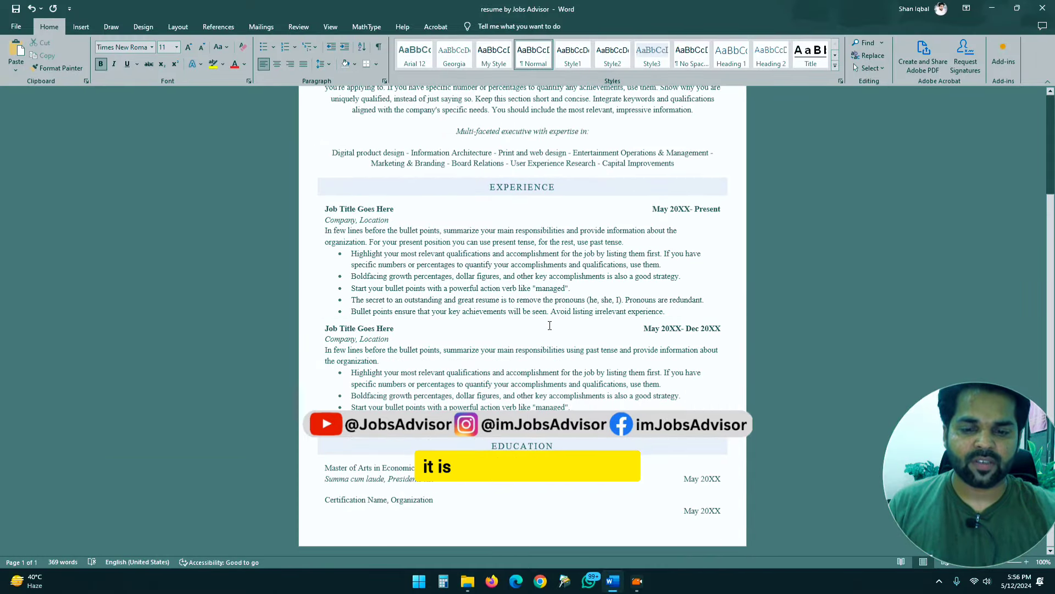
scroll(550, 264, "up", 2)
scroll(500, 257, "up", 3)
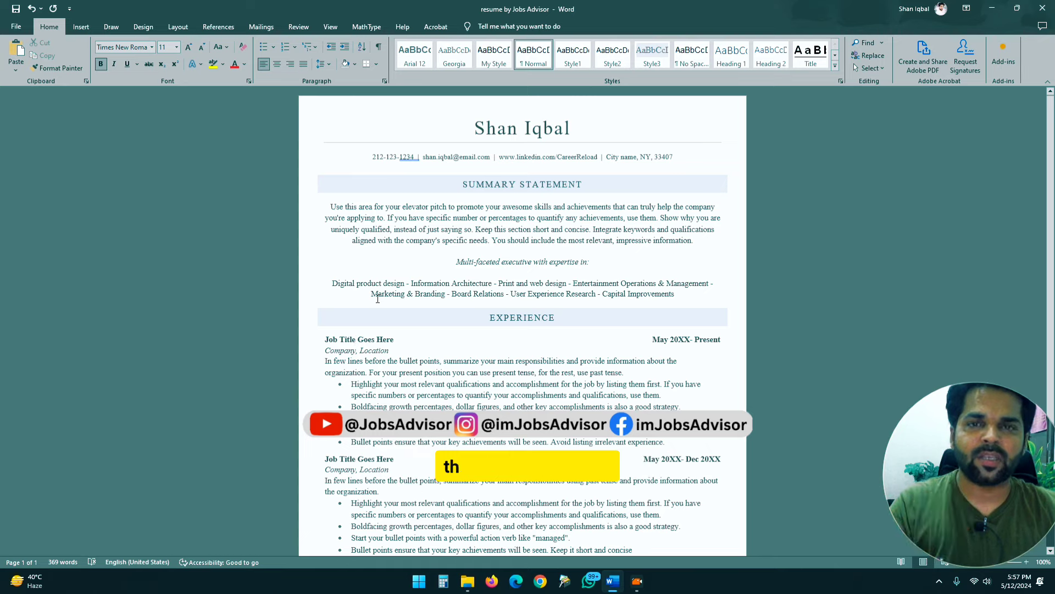
- In a maximised Chrome Incognito window, search 'word to pdf' and open iLovePDF's converter
left_click(541, 580)
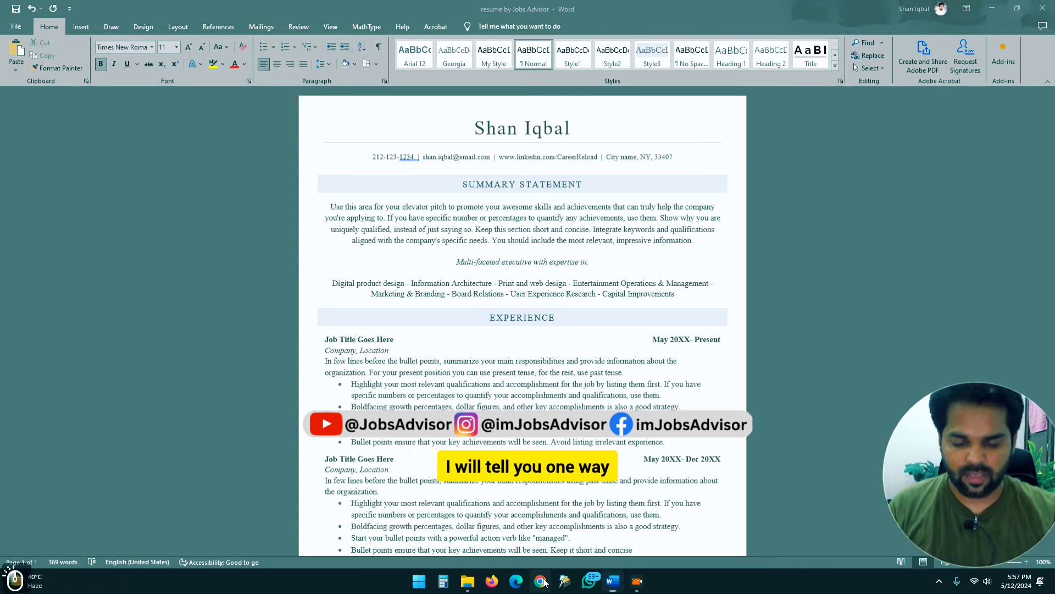
key("ctrl+shift+n")
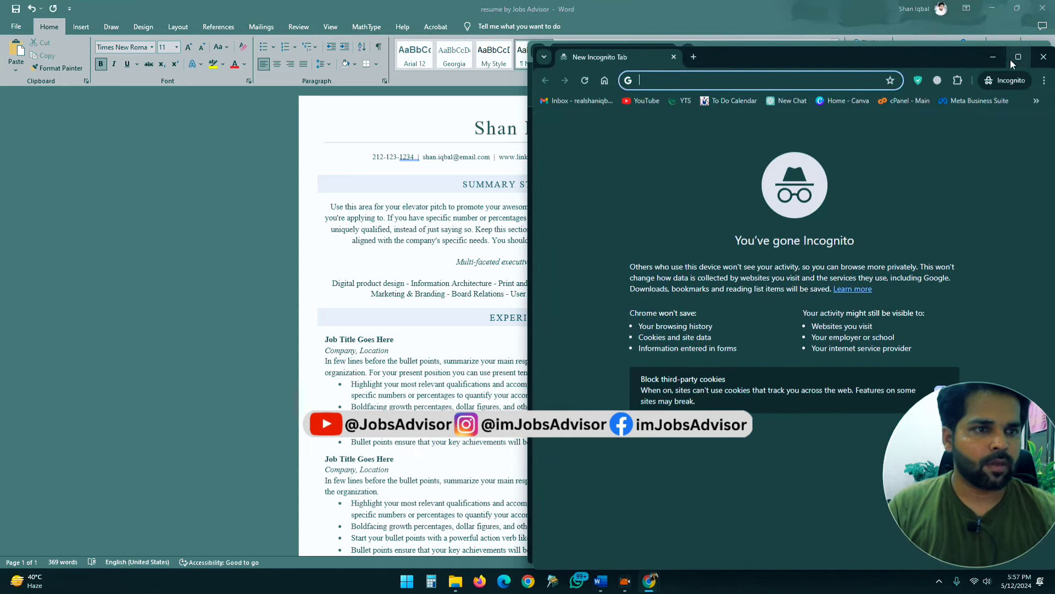
left_click(1018, 57)
type("word ")
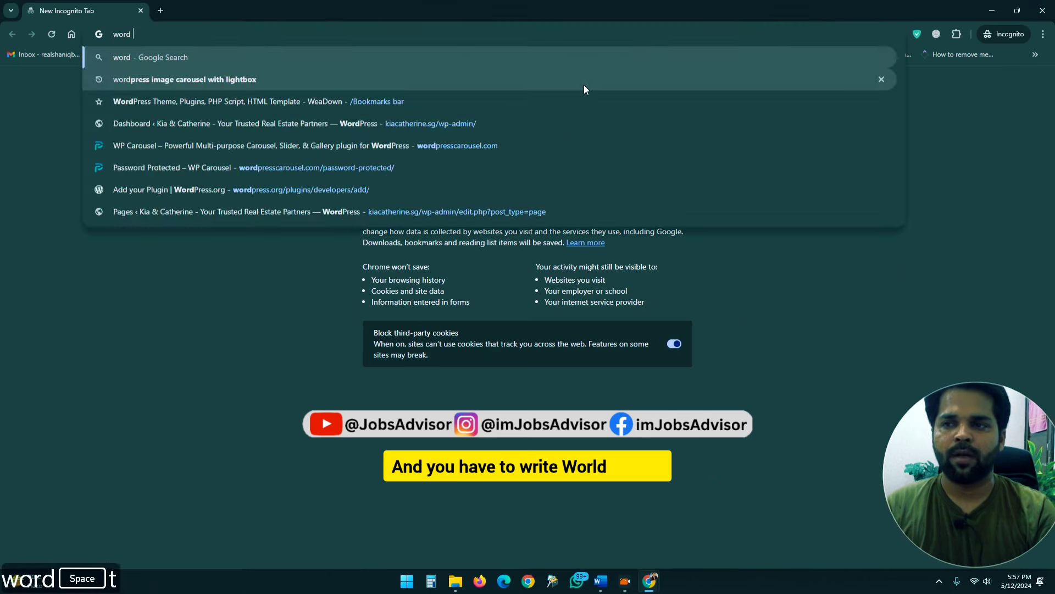
type("to pdf")
key("Return")
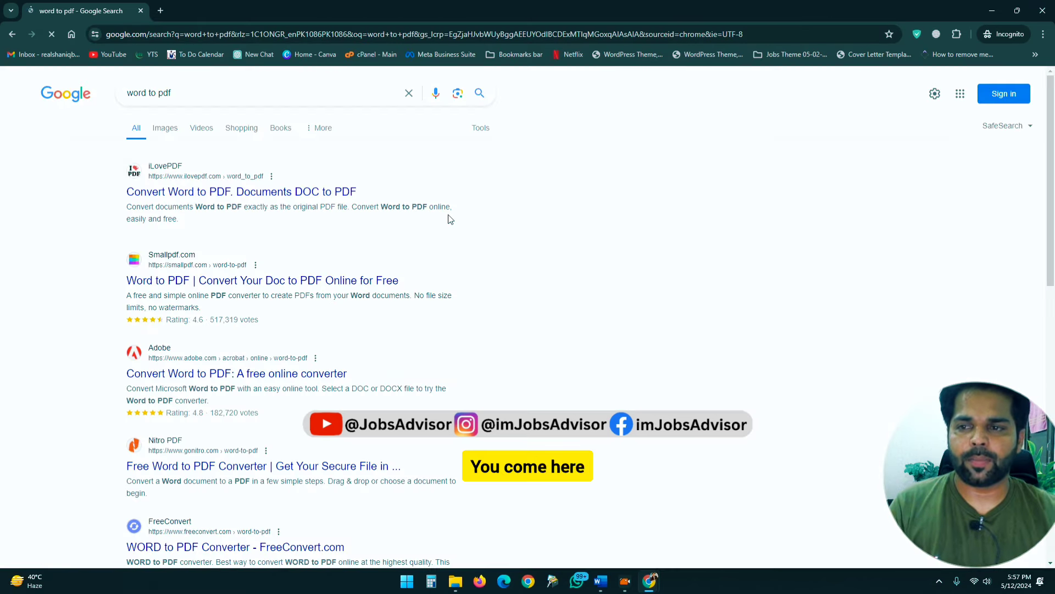
left_click(188, 200)
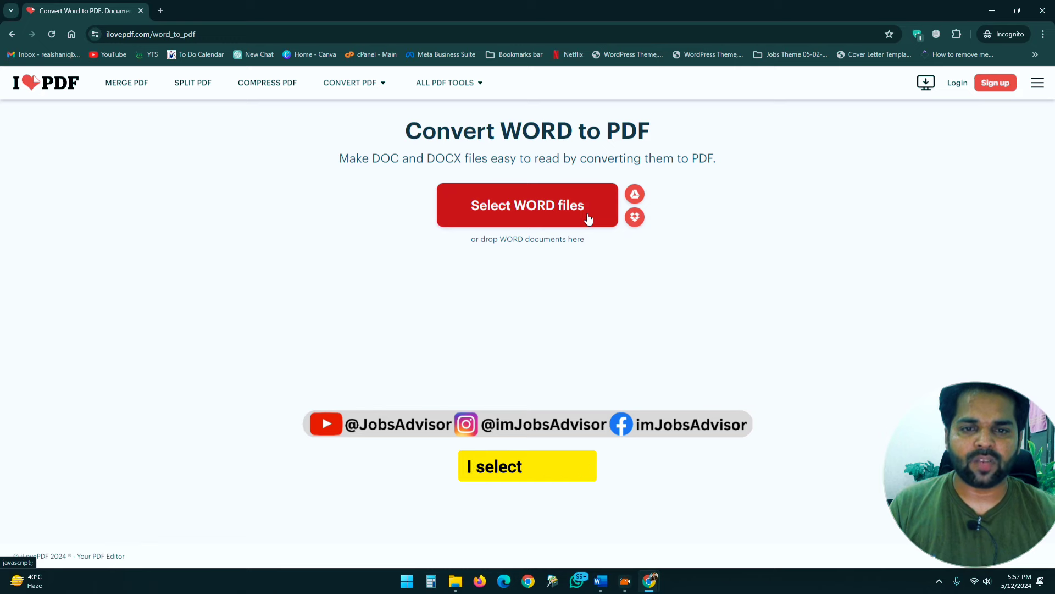
- Upload the resume Word file from Desktop > 2 and convert it to PDF
left_click(587, 214)
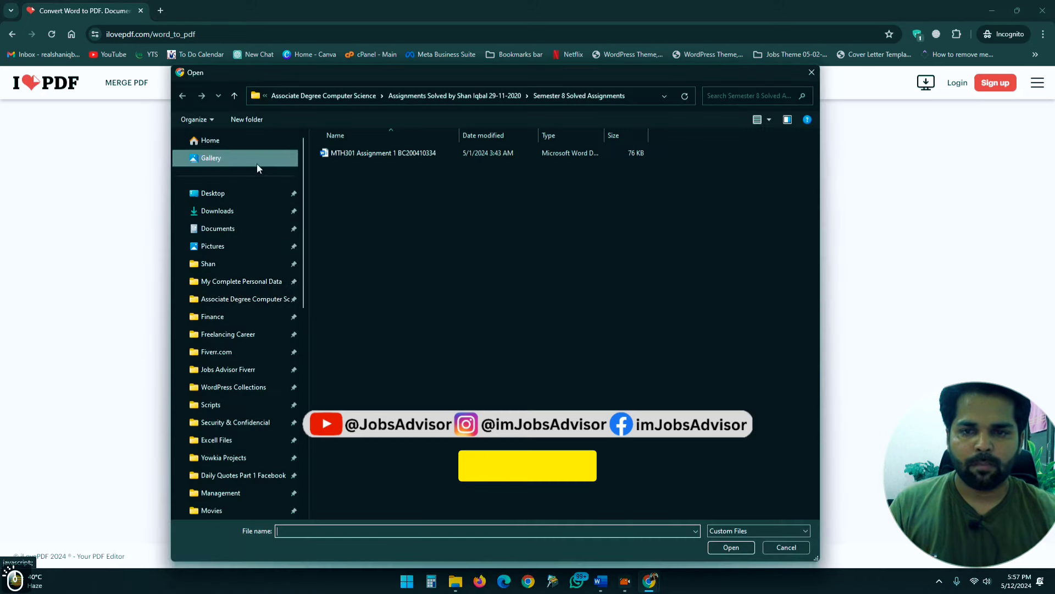
left_click(362, 154)
left_click(212, 193)
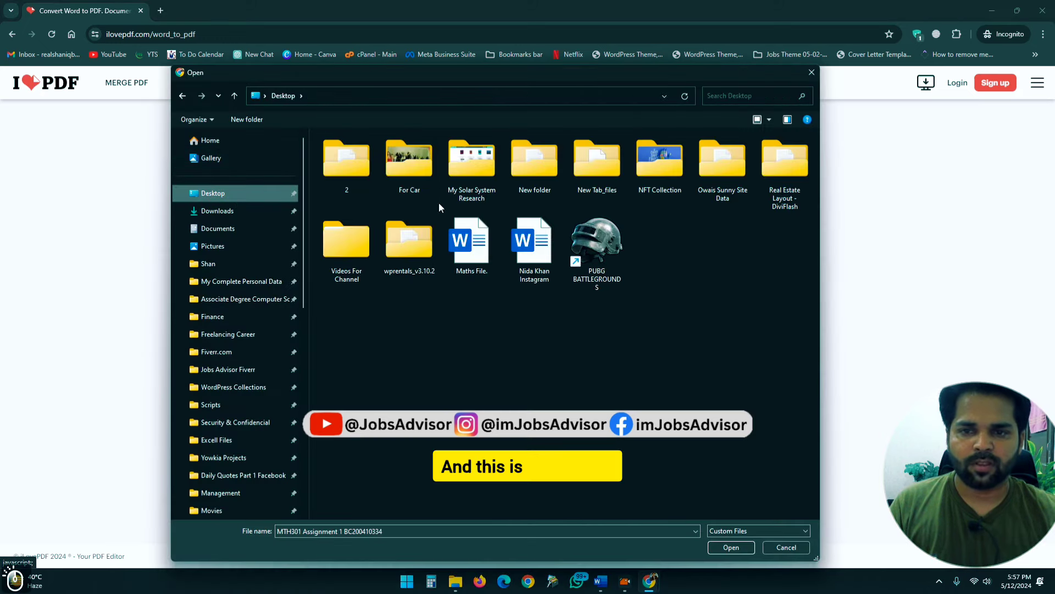
double_click(339, 162)
left_click(373, 153)
key("Return")
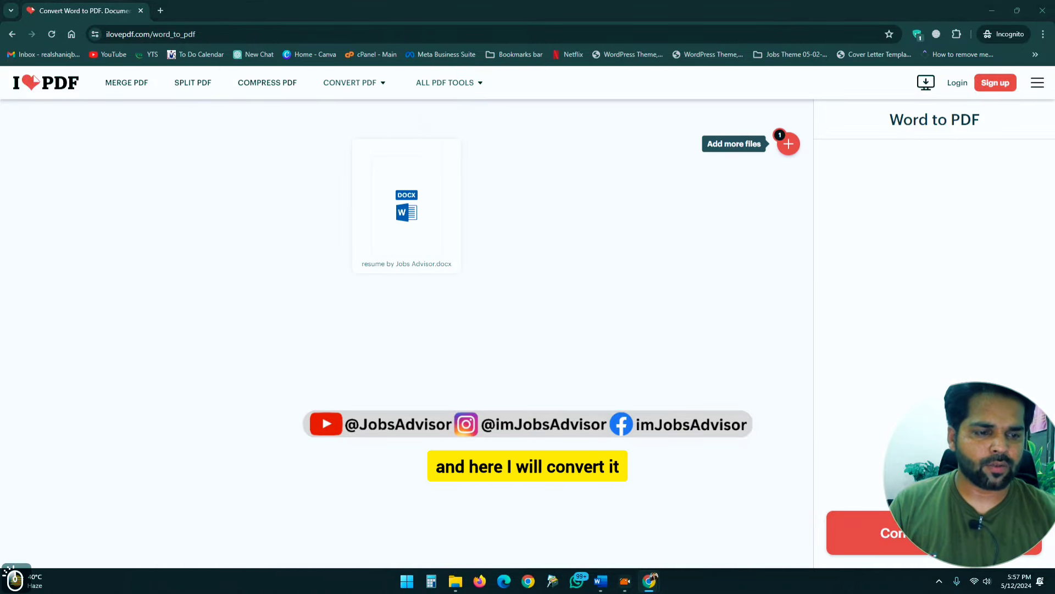
left_click(863, 531)
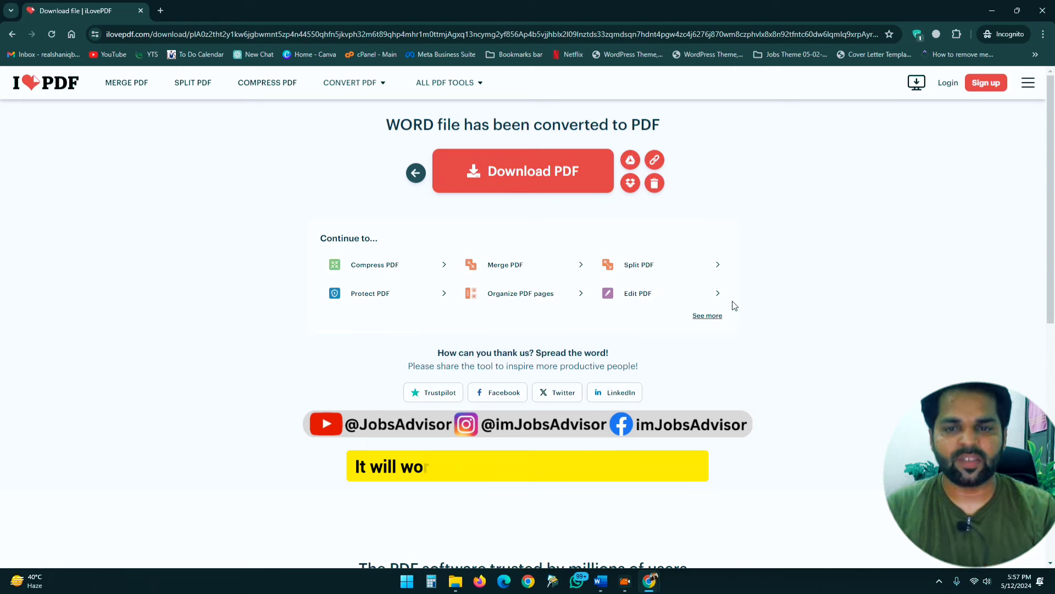
- Save 'resume by Jobs Advisor.pdf' to the Desktop and leave the browser
left_click(536, 177)
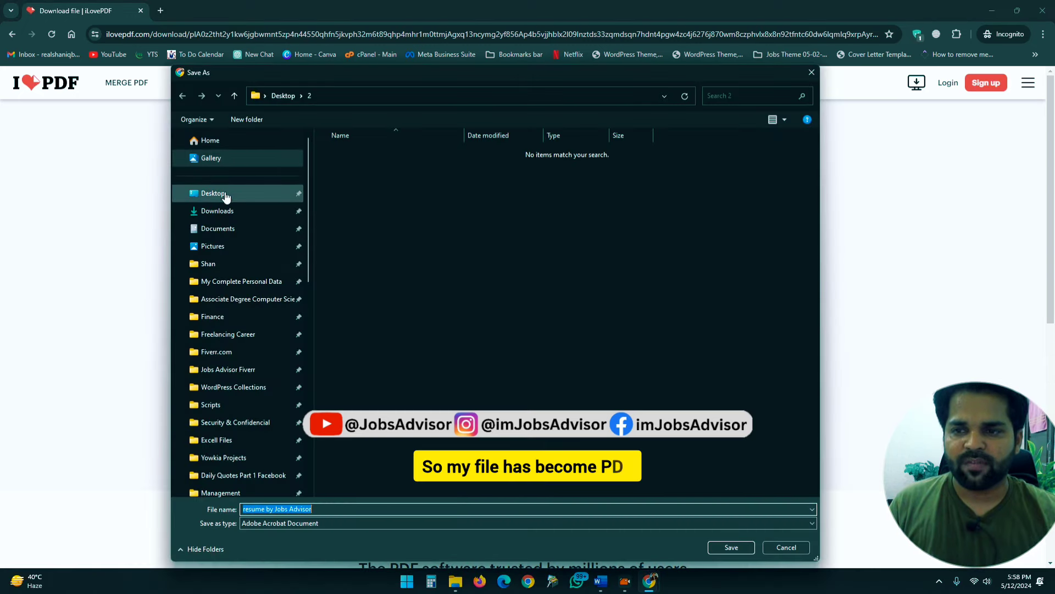
left_click(215, 194)
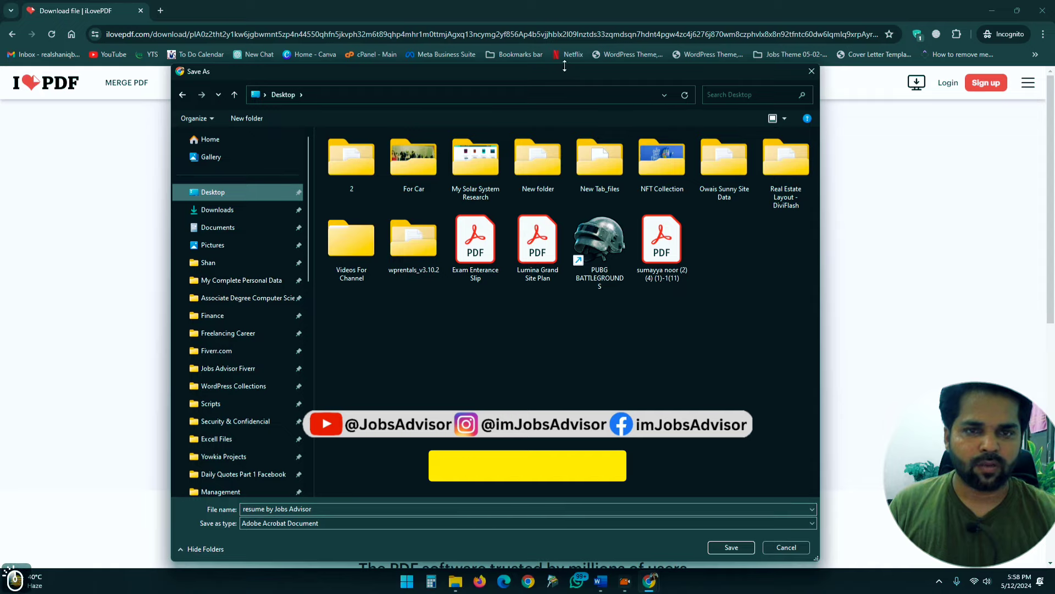
left_click_drag(560, 72, 380, 14)
left_click(568, 489)
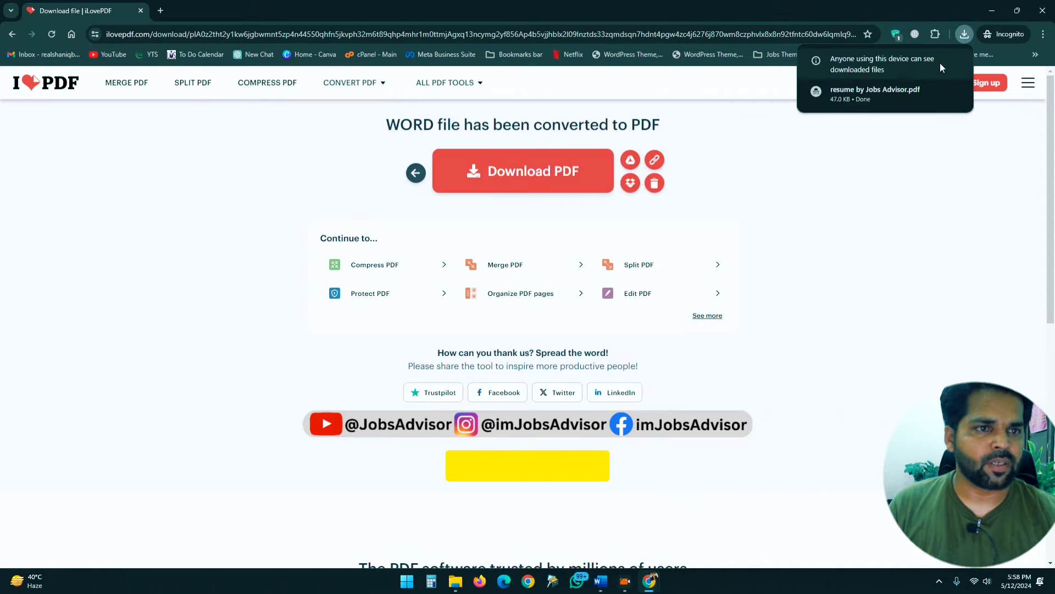
key("super+d")
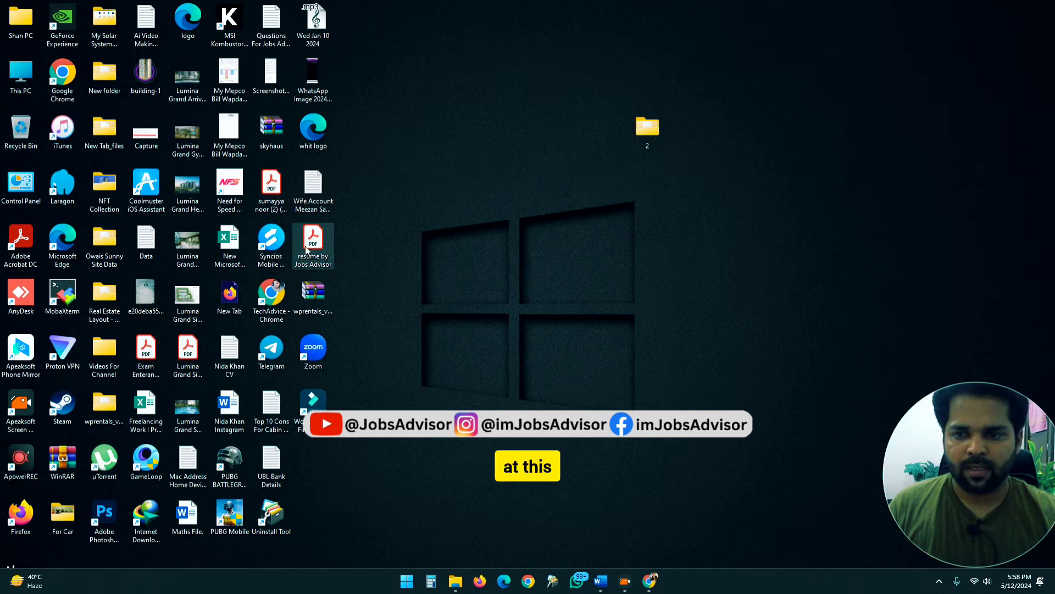
- Check 'resume by Jobs Advisor.pdf' in Acrobat, close it, and reposition its desktop icon
double_click(307, 250)
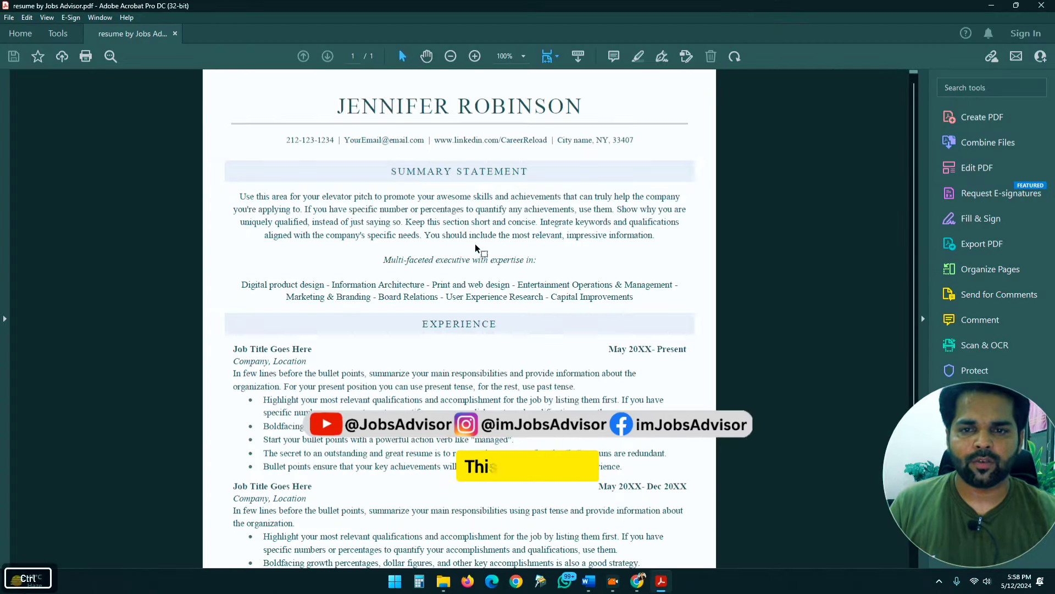
scroll(476, 245, "down", 2, "ctrl")
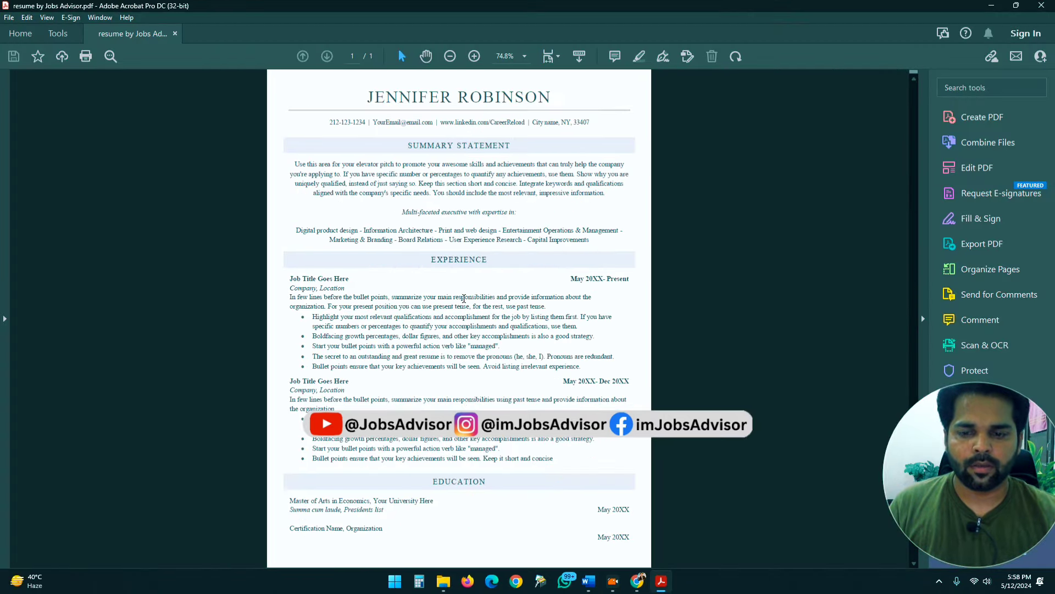
left_click(1052, 7)
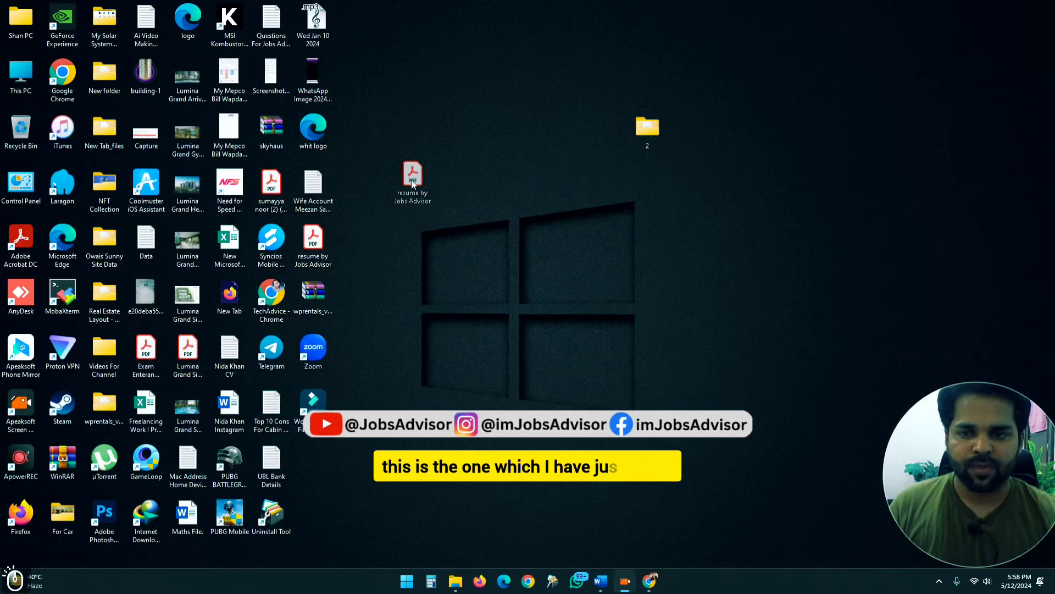
left_click_drag(314, 242, 440, 135)
mouse_move(624, 581)
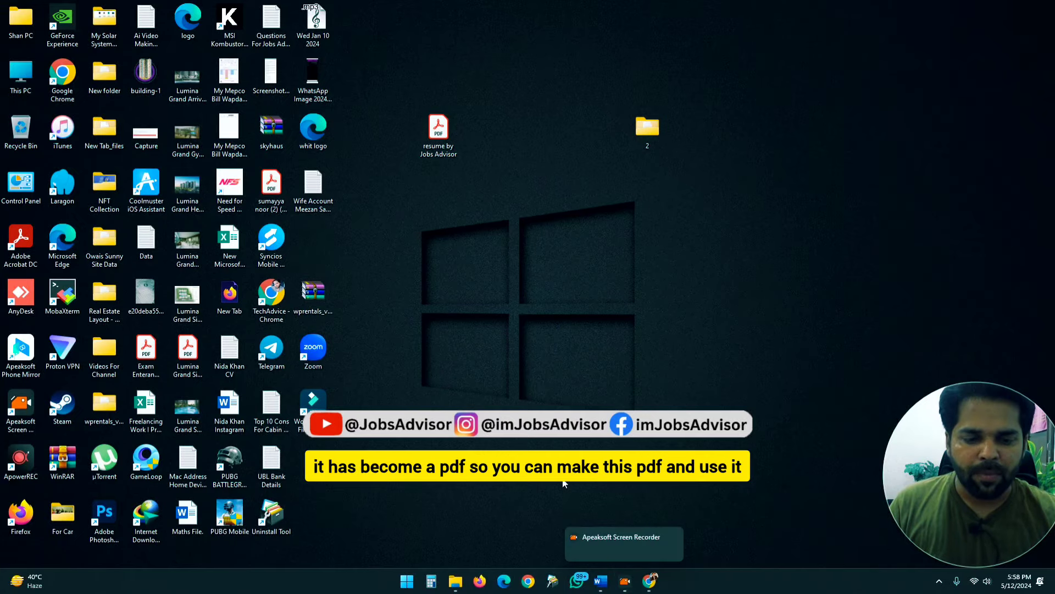
left_click(600, 581)
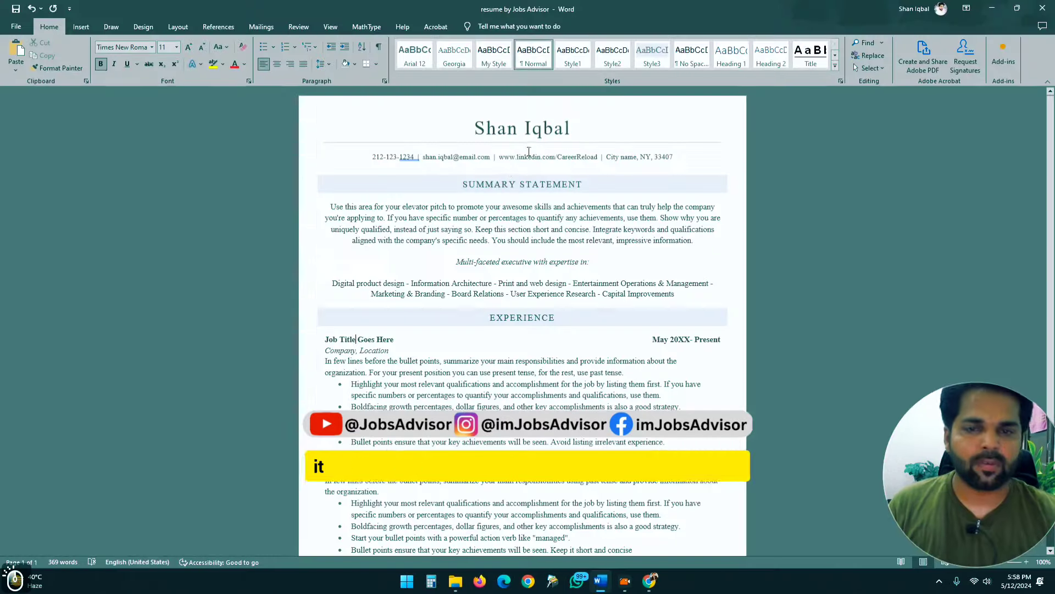